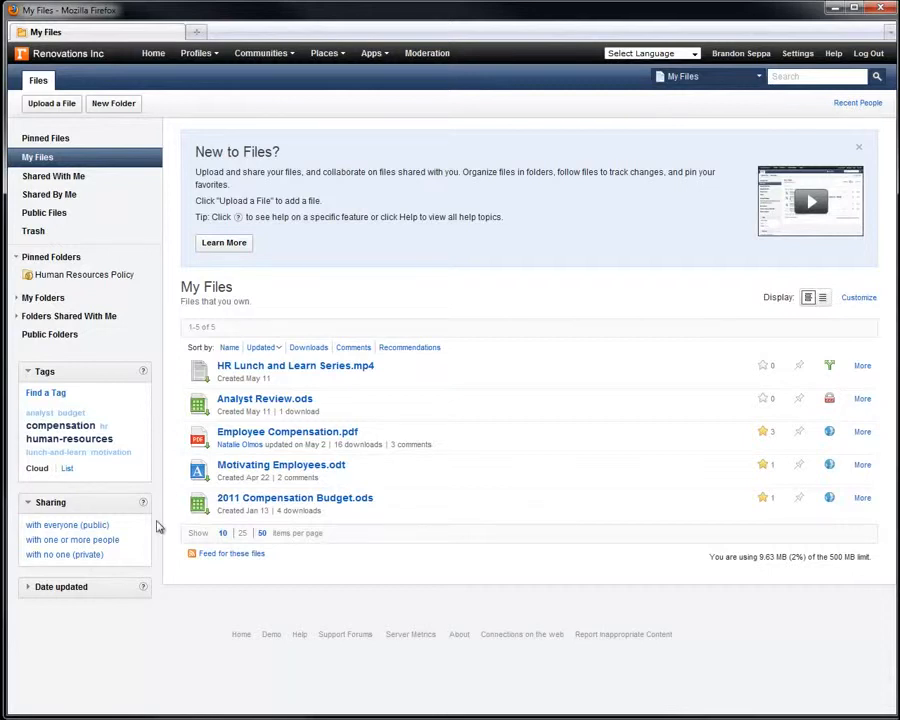
Step: Expand the Date updated filter, and view the files shared with me and those shared by me
{"action": "left_click", "coordinate": [30, 587]}
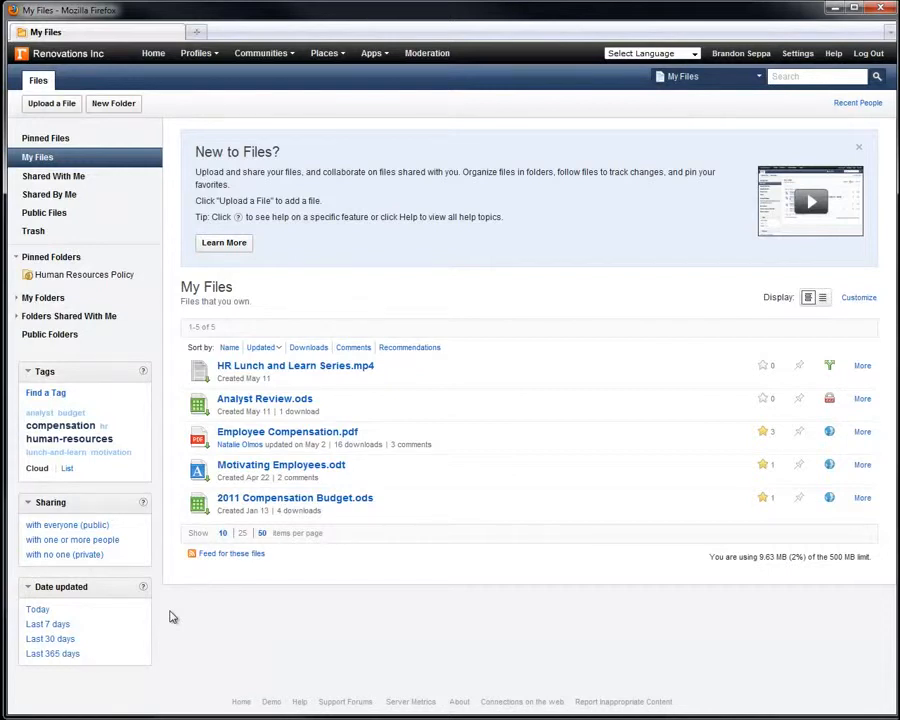
{"action": "left_click", "coordinate": [94, 178]}
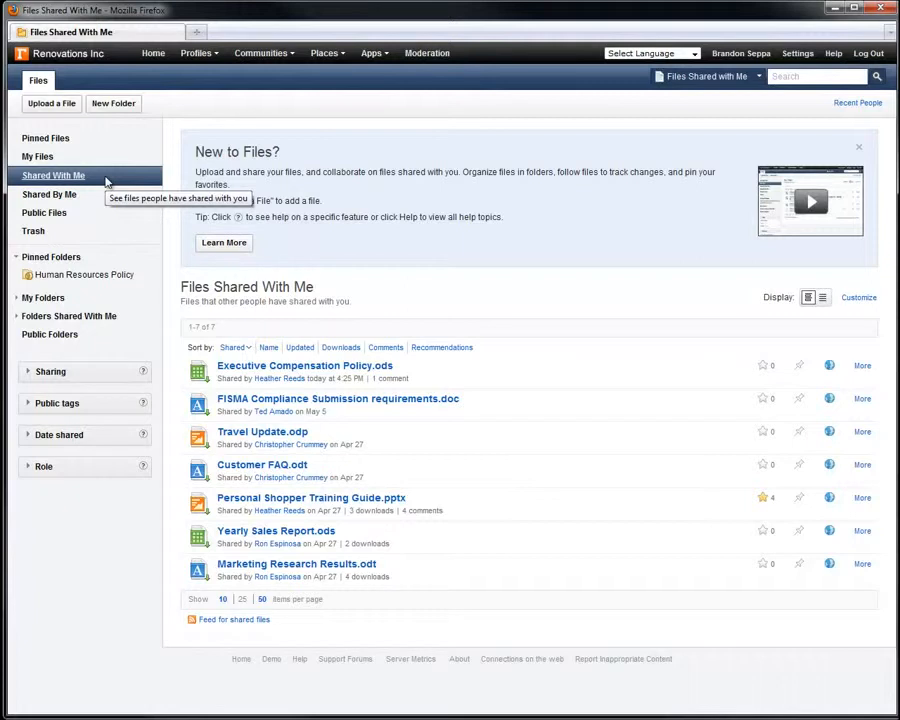
{"action": "left_click", "coordinate": [85, 194]}
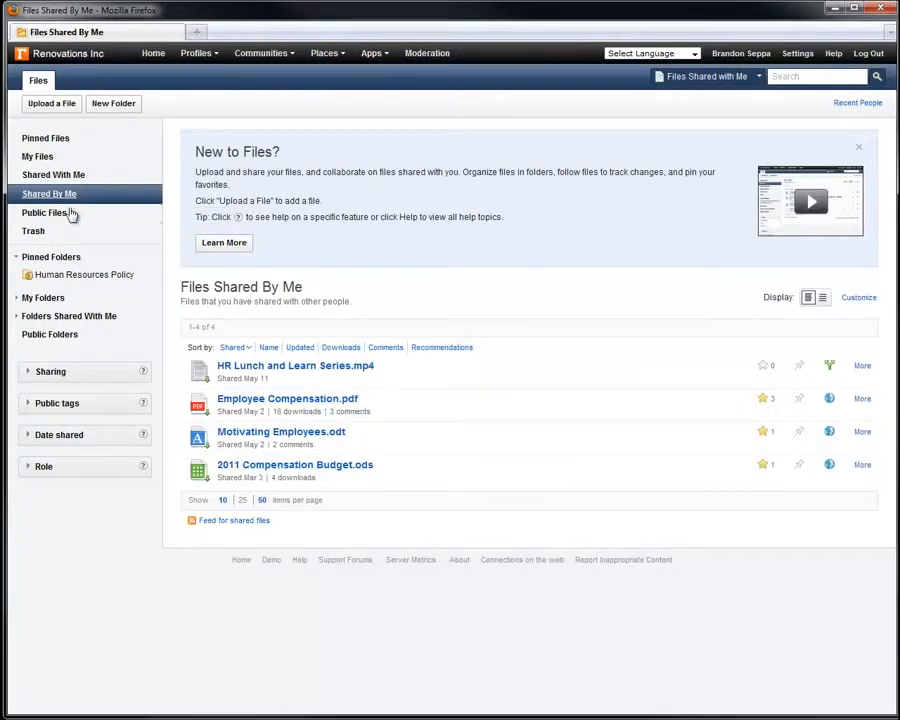
Step: View the public files and check which scopes are available for searching
{"action": "left_click", "coordinate": [72, 213]}
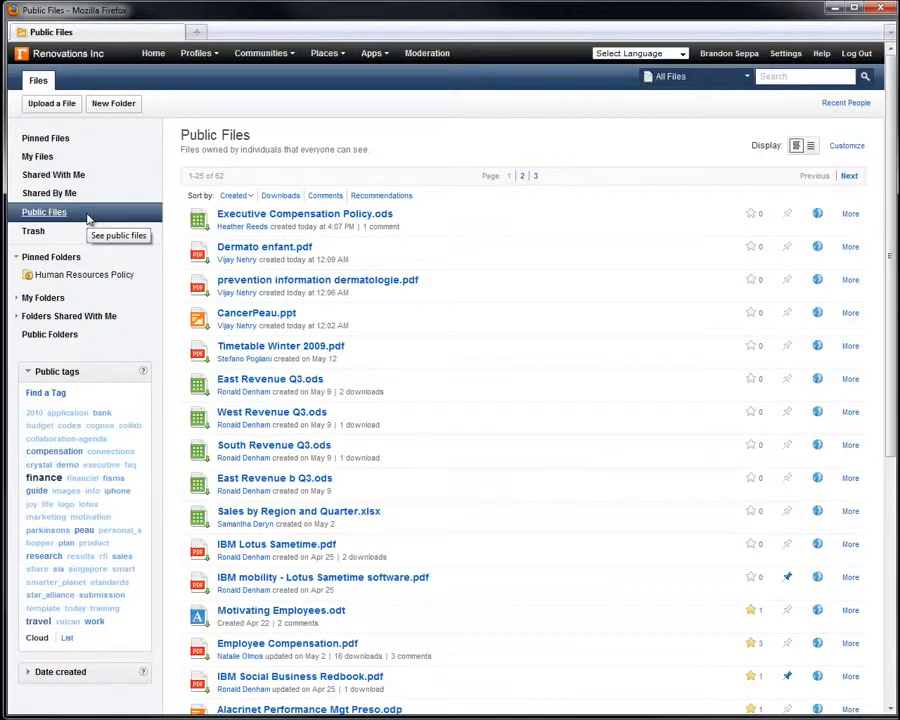
{"action": "left_click", "coordinate": [743, 78]}
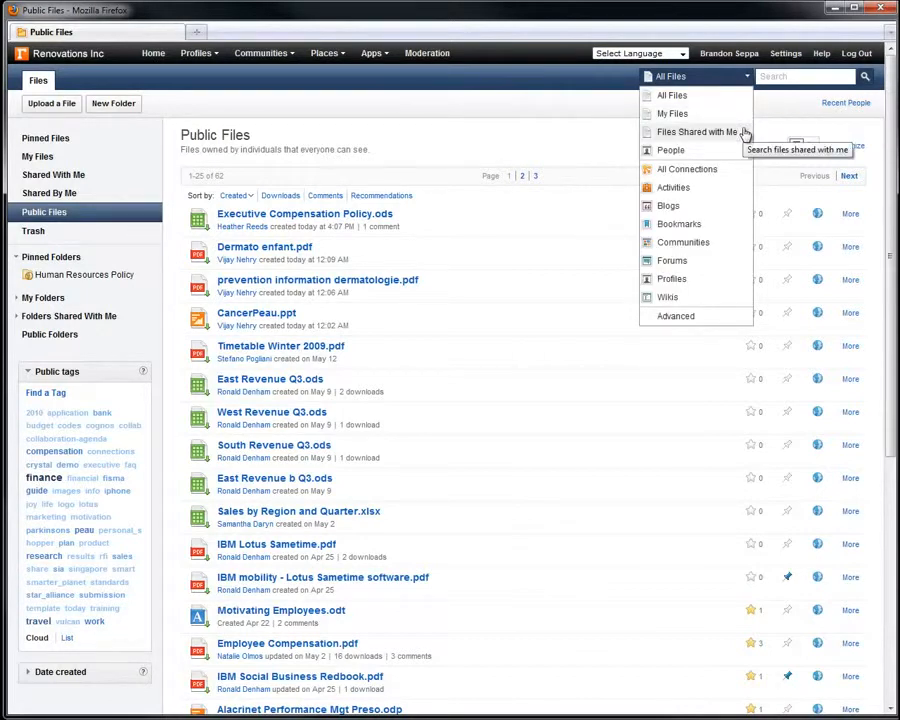
{"action": "left_click", "coordinate": [456, 155]}
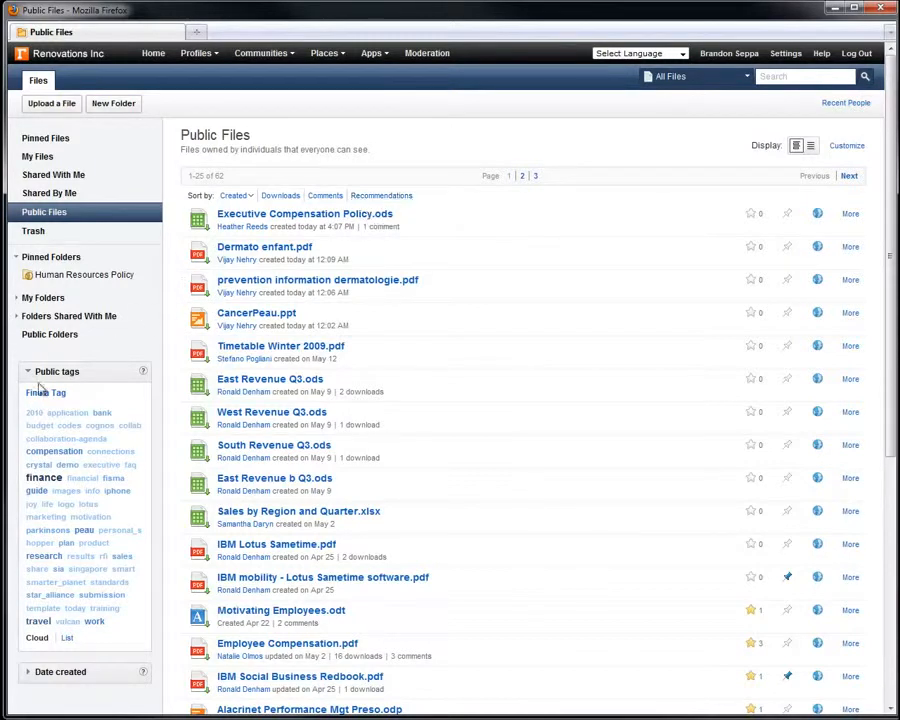
Step: Filter the public files by the tags finance and bank
{"action": "left_click", "coordinate": [43, 477]}
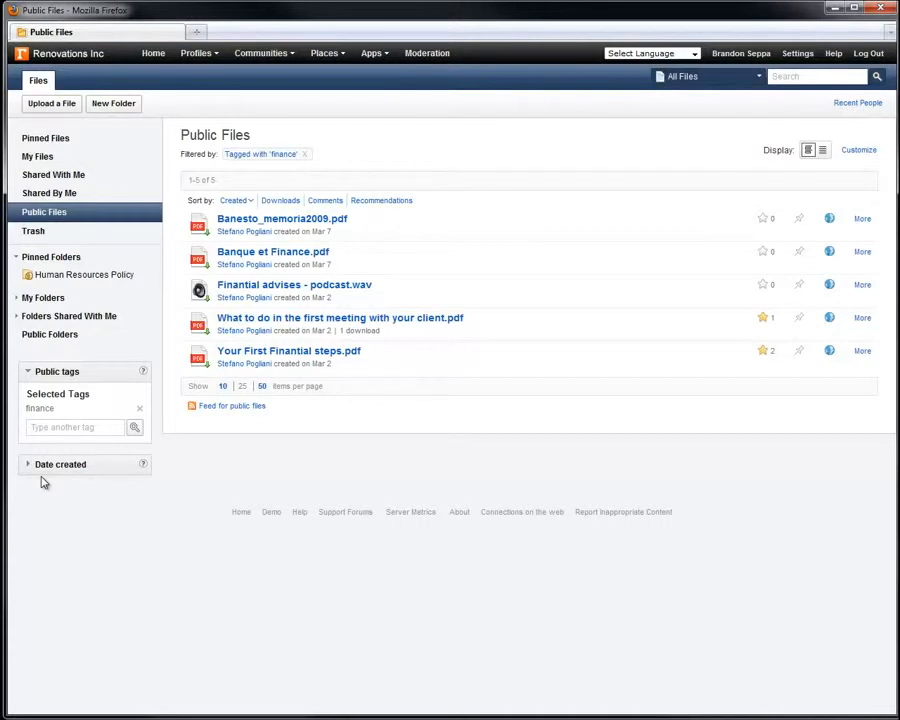
{"action": "left_click", "coordinate": [47, 429]}
{"action": "type", "text": "bank"}
{"action": "left_click", "coordinate": [45, 444]}
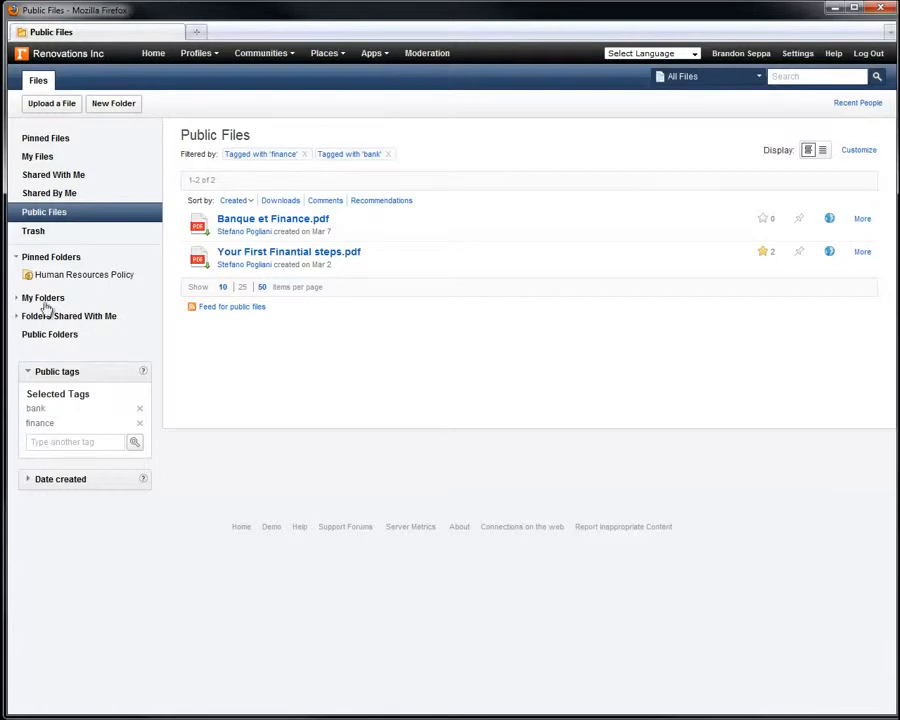
Step: View the options for the first file in the trash, and expand My Folders and Folders Shared With Me
{"action": "left_click", "coordinate": [35, 231]}
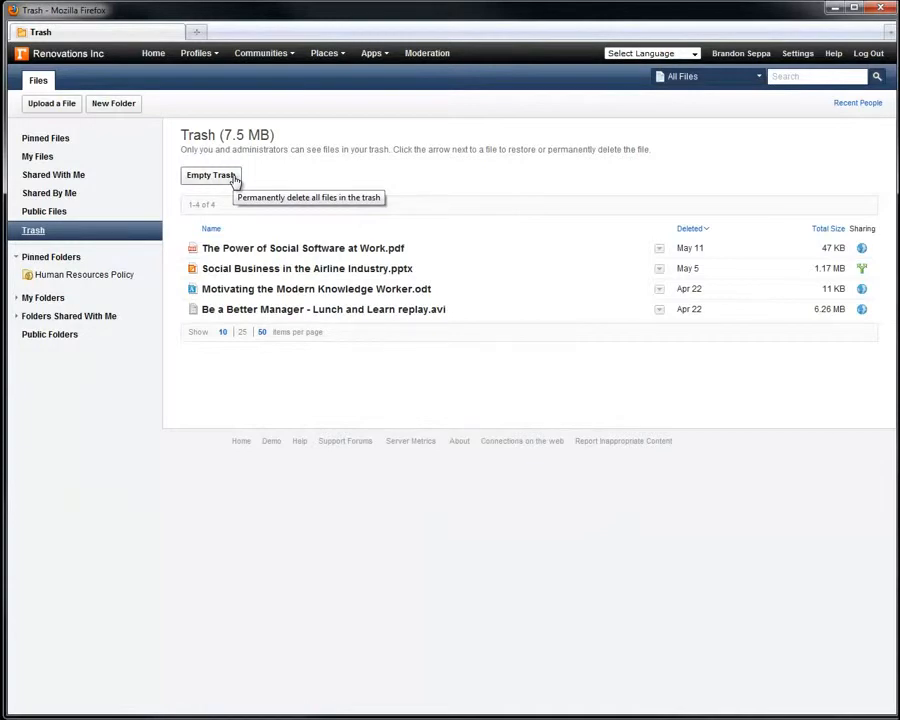
{"action": "left_click", "coordinate": [659, 249]}
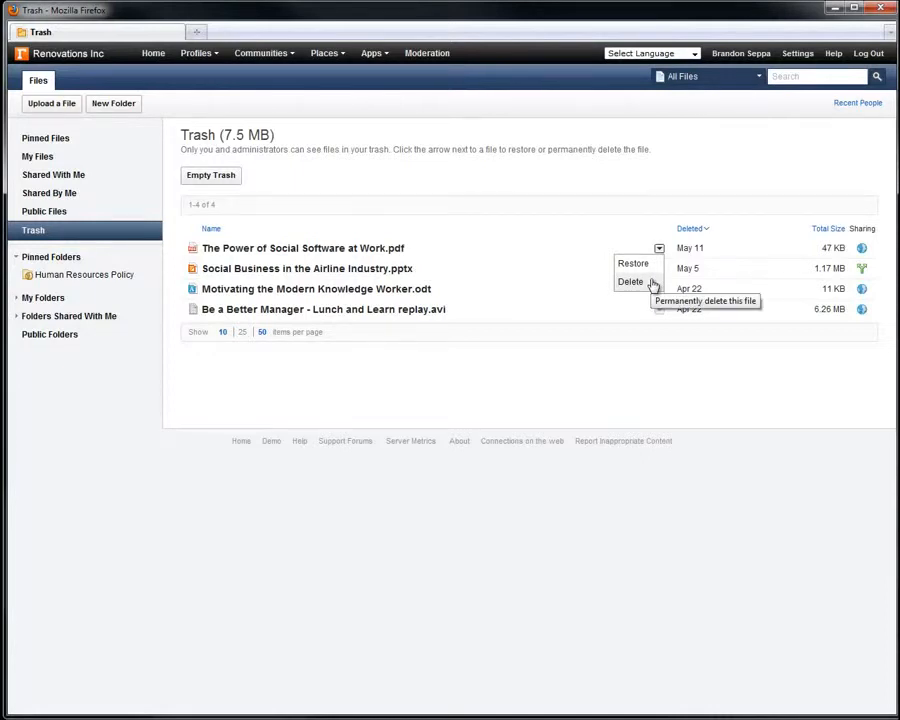
{"action": "left_click", "coordinate": [16, 298]}
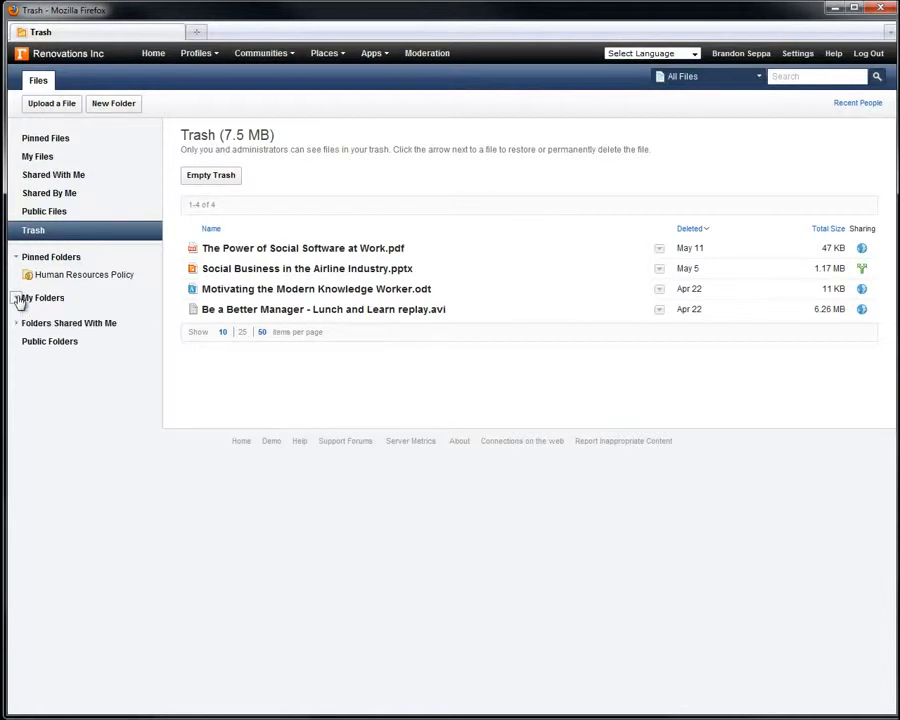
{"action": "left_click", "coordinate": [17, 401]}
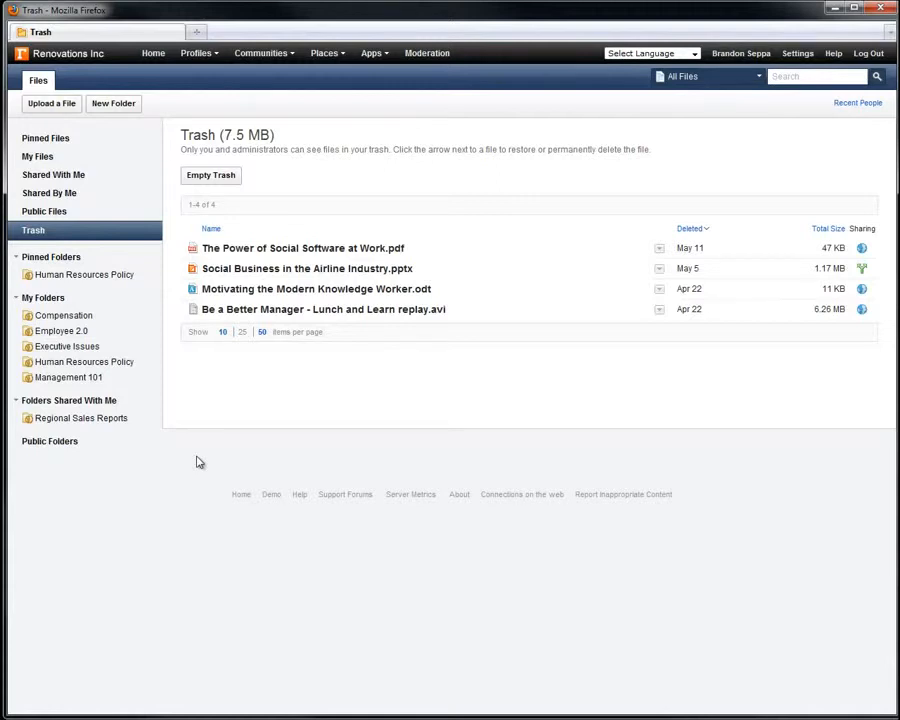
Step: Create a public folder named HR Policies that everyone can contribute to, and open it
{"action": "left_click", "coordinate": [119, 104]}
{"action": "type", "text": "HR Policies"}
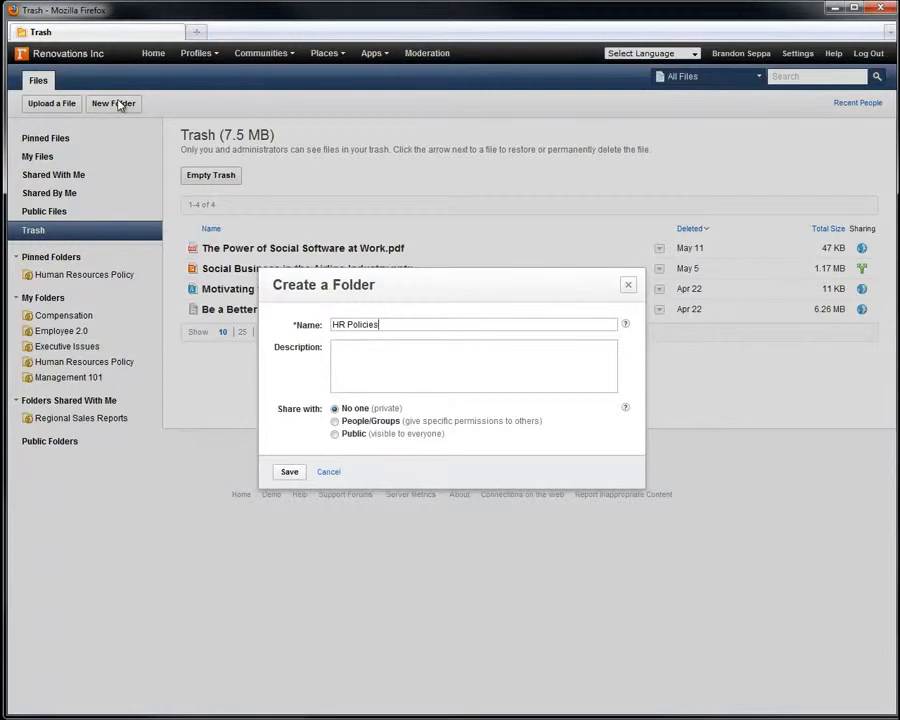
{"action": "left_click", "coordinate": [335, 421]}
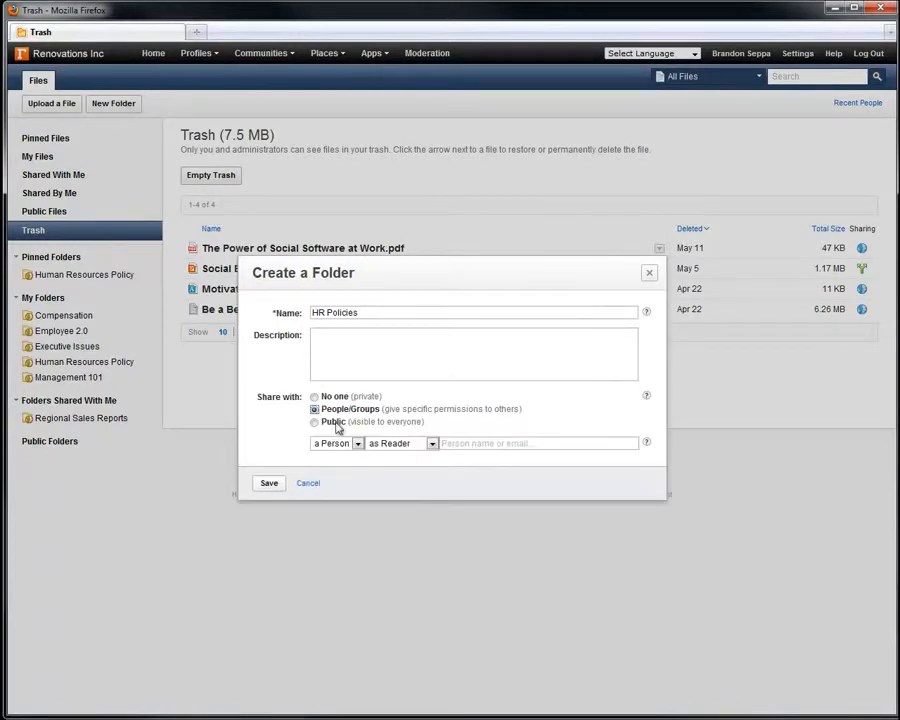
{"action": "left_click", "coordinate": [358, 444]}
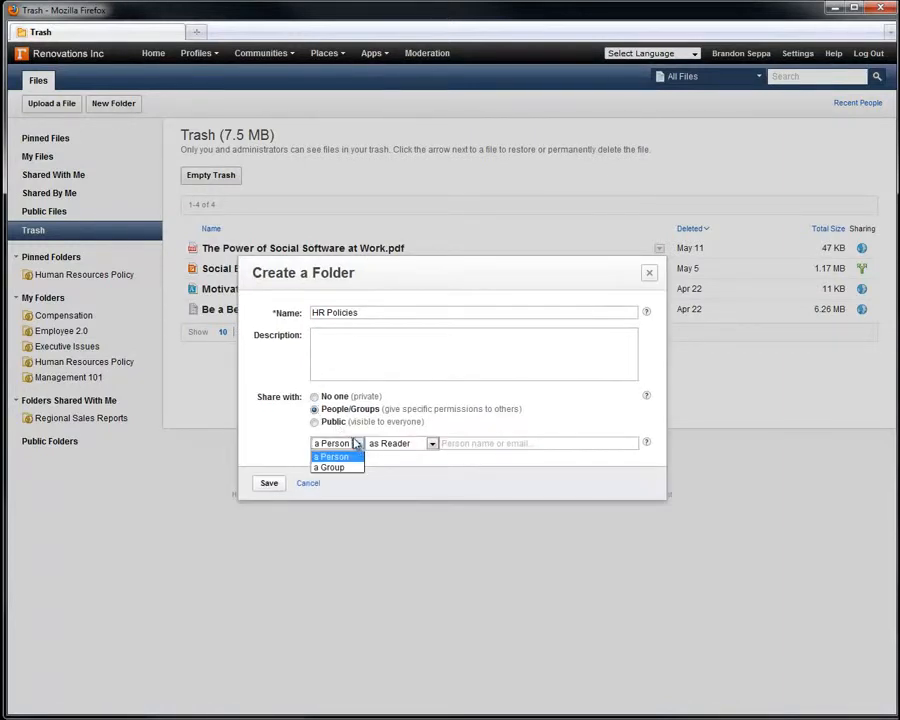
{"action": "left_click", "coordinate": [312, 425]}
{"action": "left_click", "coordinate": [314, 423]}
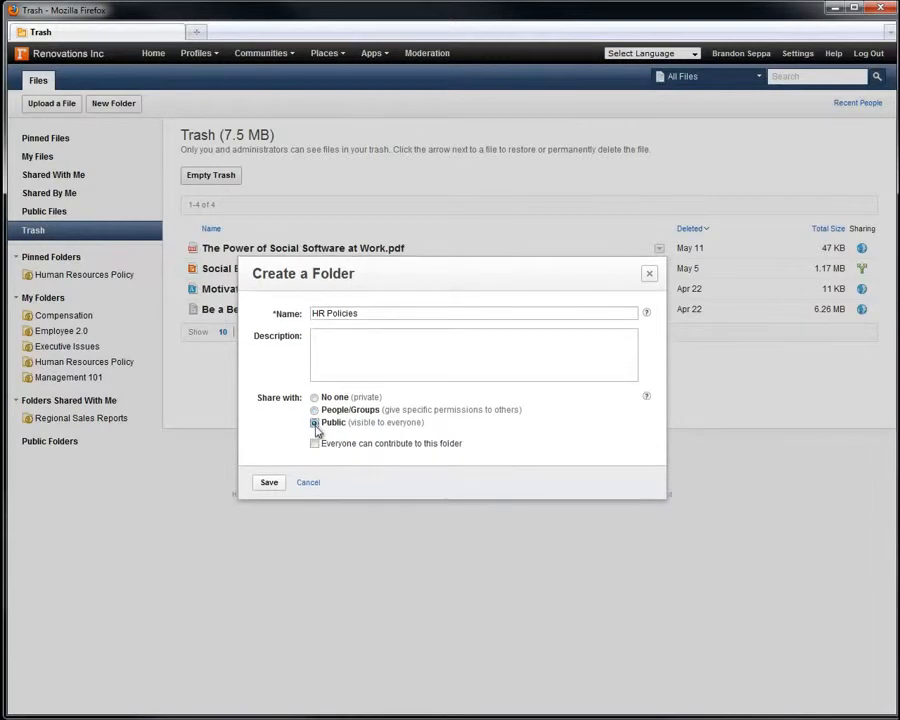
{"action": "left_click", "coordinate": [314, 444]}
{"action": "left_click", "coordinate": [270, 483]}
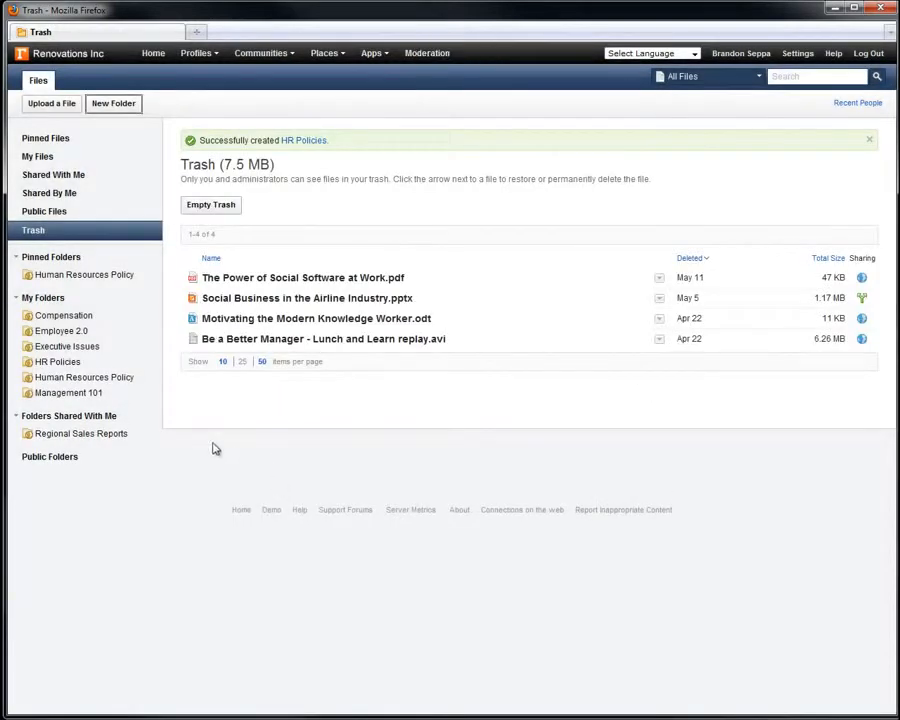
{"action": "left_click", "coordinate": [68, 366]}
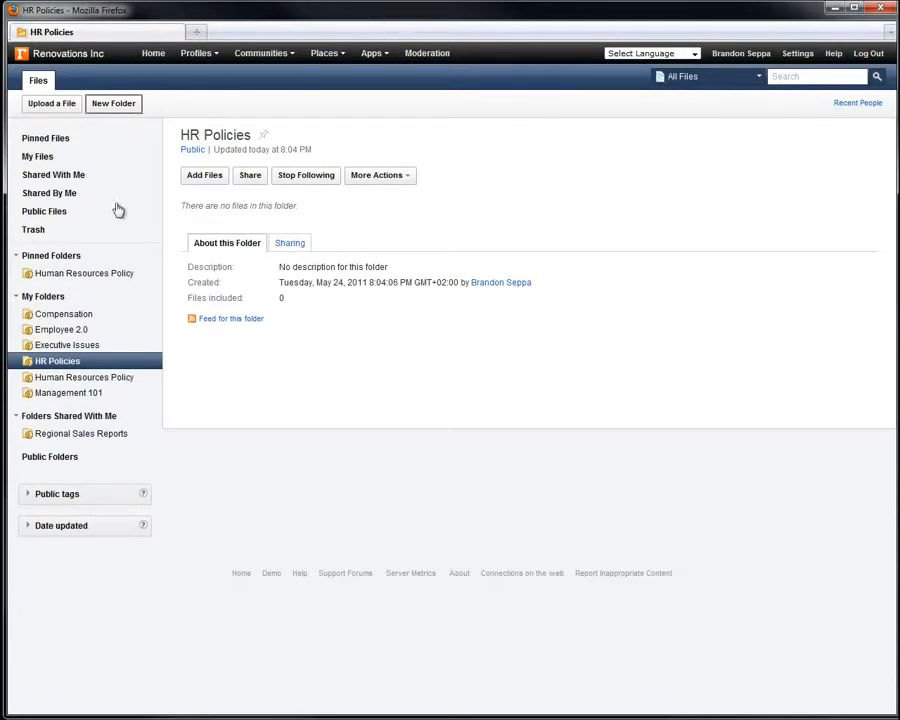
Step: Show My Files as a list with added Comments, Recommendations and Downloads columns, sorted by downloads
{"action": "left_click", "coordinate": [45, 158]}
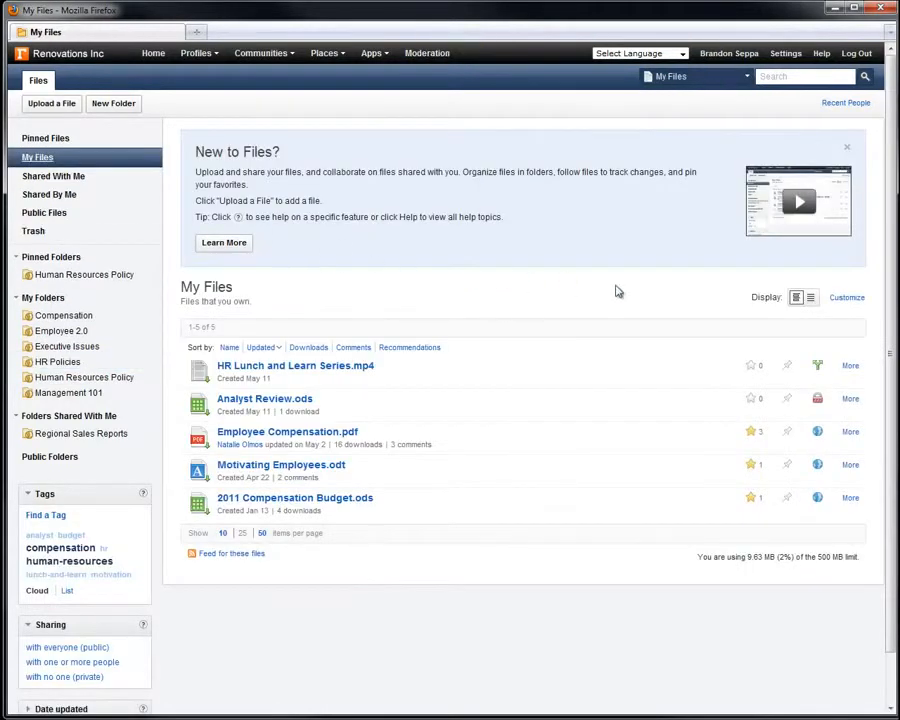
{"action": "left_click", "coordinate": [810, 298]}
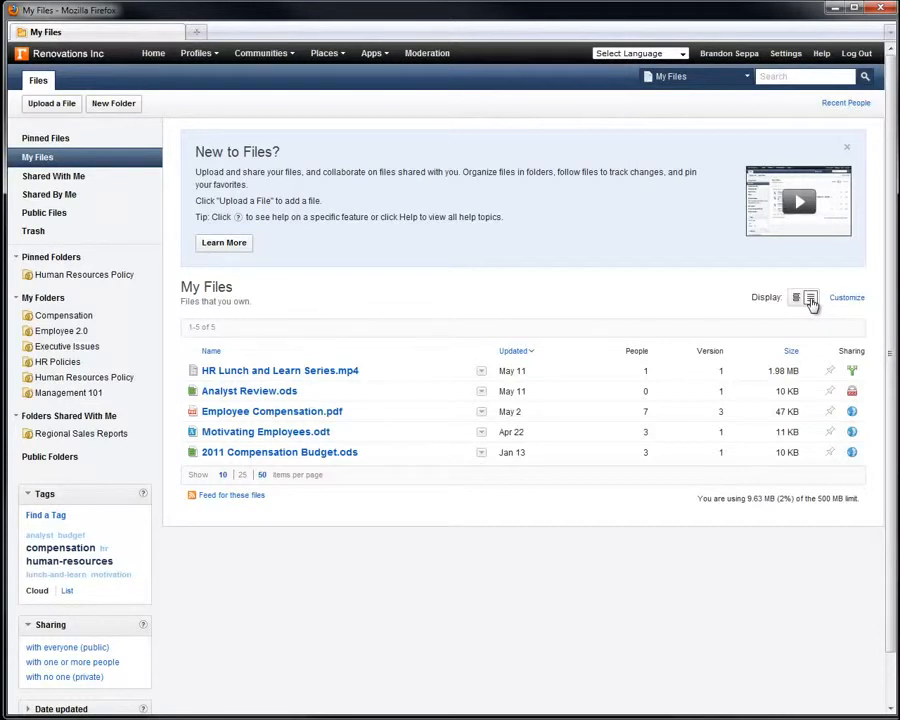
{"action": "left_click", "coordinate": [844, 299]}
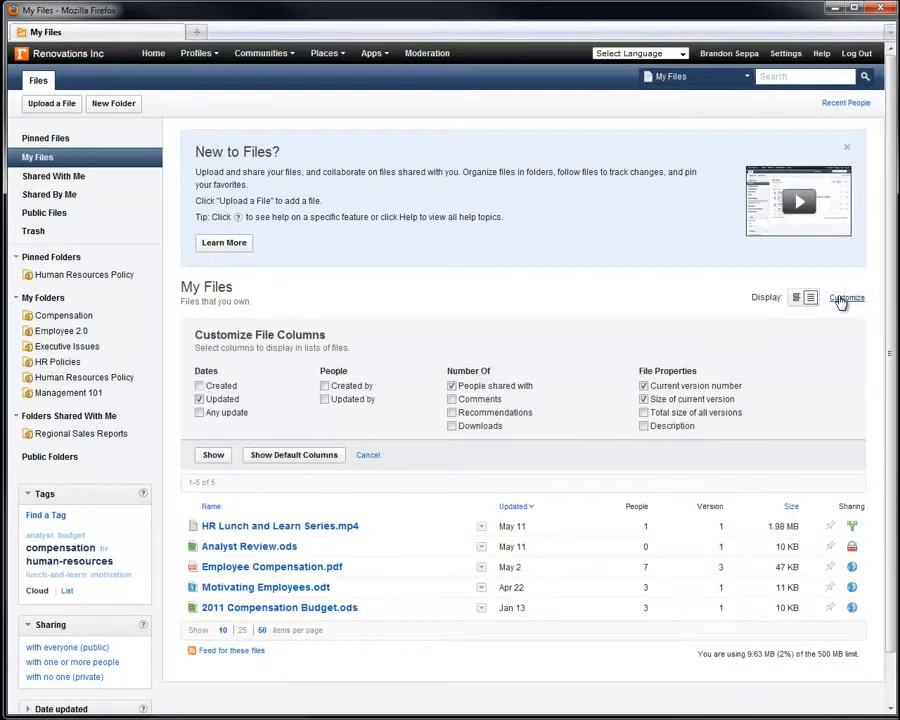
{"action": "left_click", "coordinate": [452, 400]}
{"action": "left_click", "coordinate": [452, 412]}
{"action": "left_click", "coordinate": [452, 426]}
{"action": "left_click", "coordinate": [214, 456]}
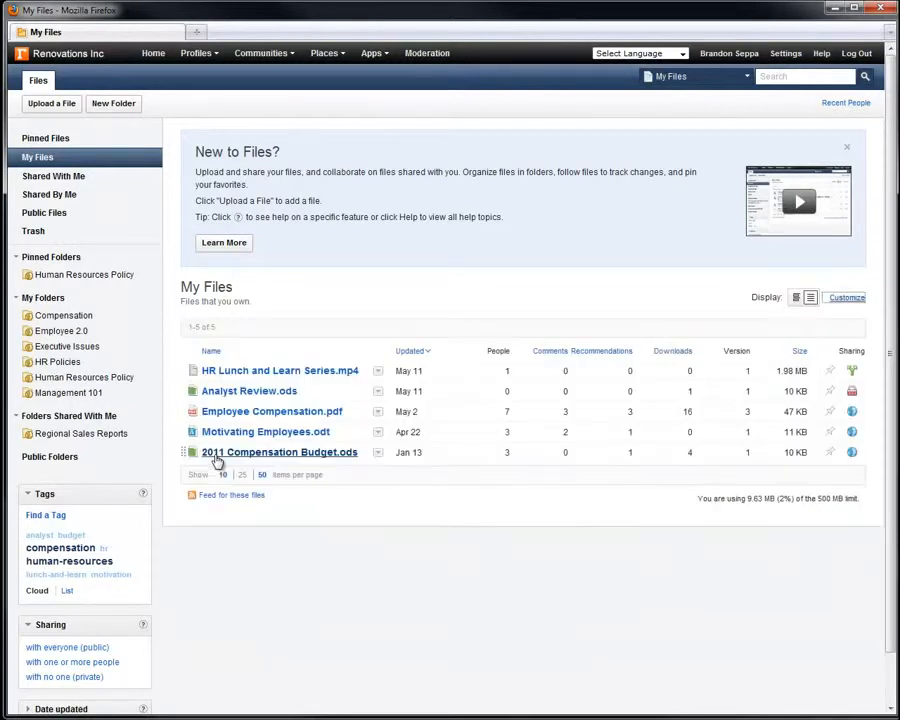
{"action": "left_click", "coordinate": [670, 354]}
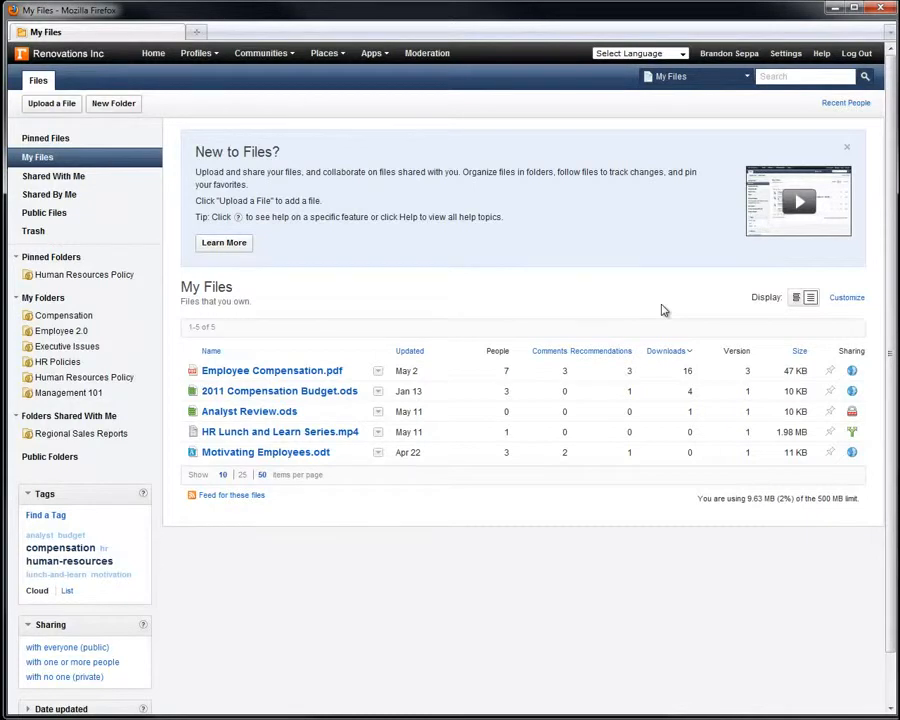
Step: Pin 2011 Compensation Budget.ods from the detailed display of My Files and view the pinned files
{"action": "left_click", "coordinate": [796, 298]}
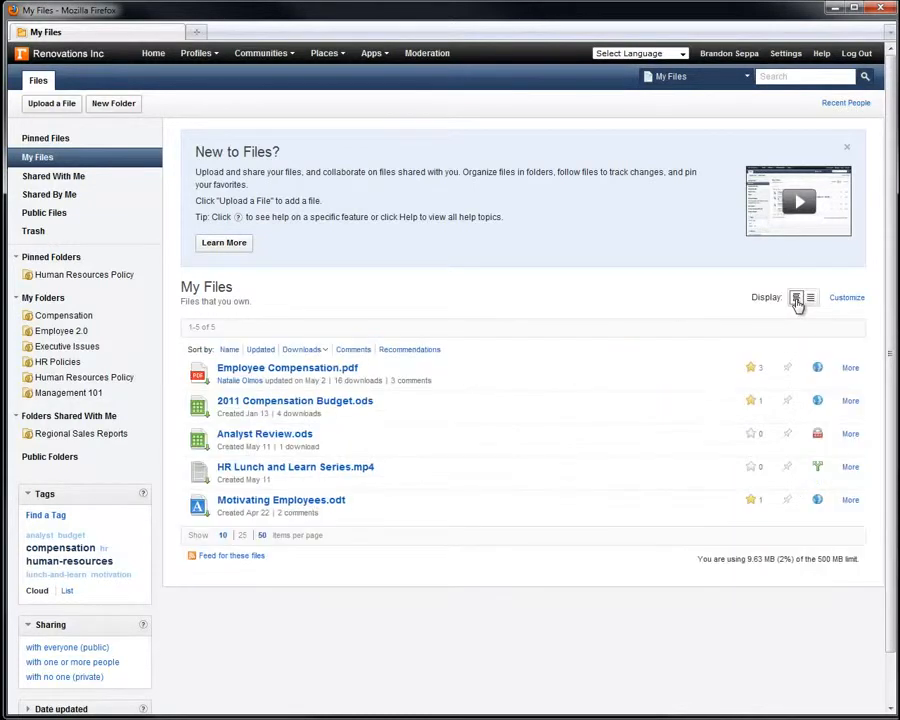
{"action": "left_click", "coordinate": [788, 402]}
{"action": "left_click", "coordinate": [44, 140]}
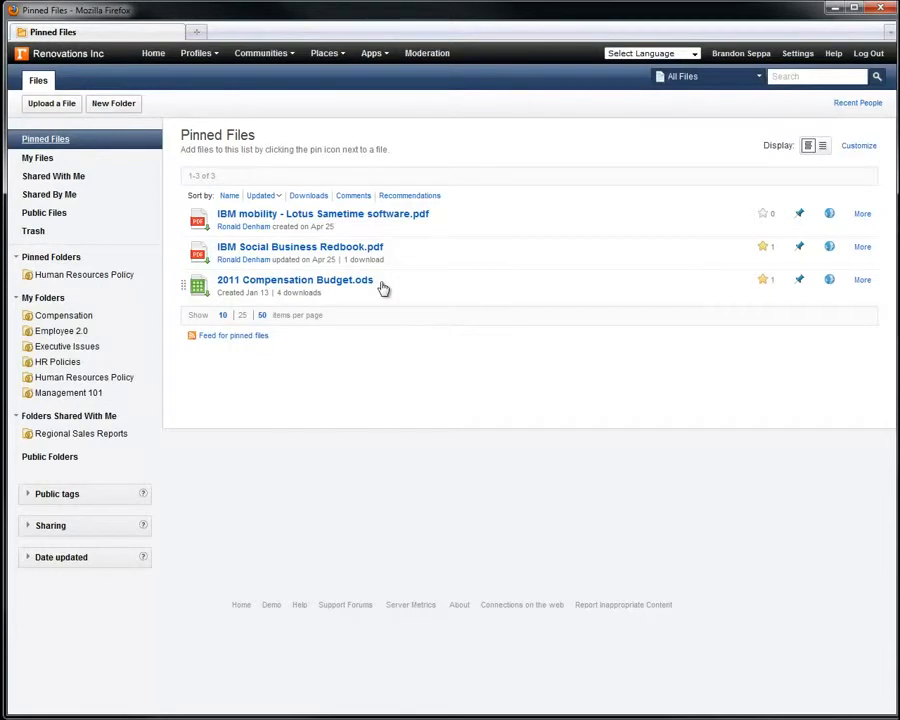
Step: Expand the details of Employee Compensation.pdf in My Files and view its additional actions
{"action": "left_click", "coordinate": [37, 158]}
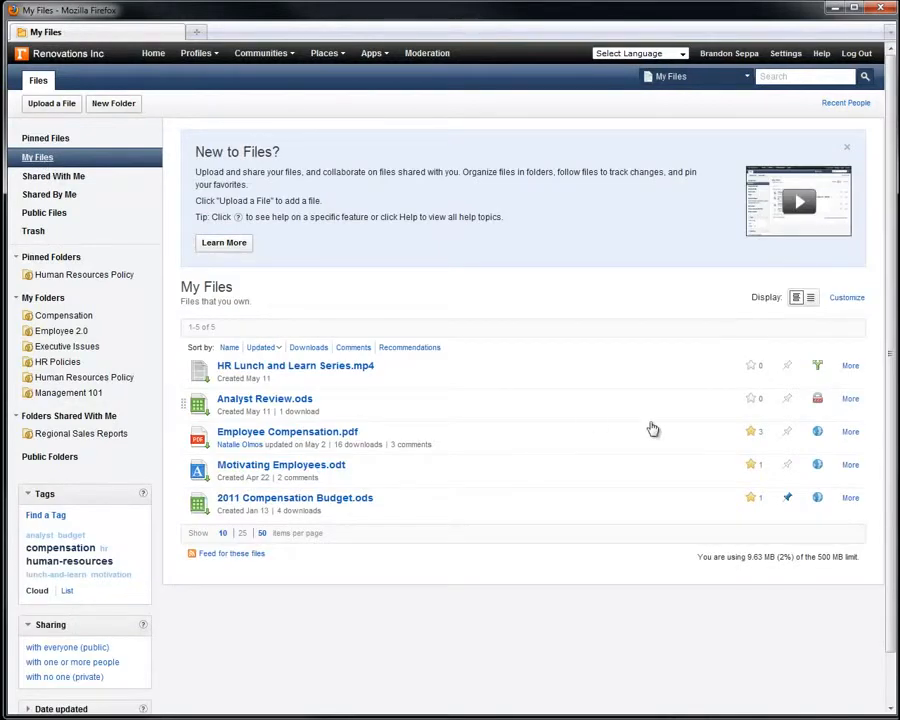
{"action": "left_click", "coordinate": [849, 432]}
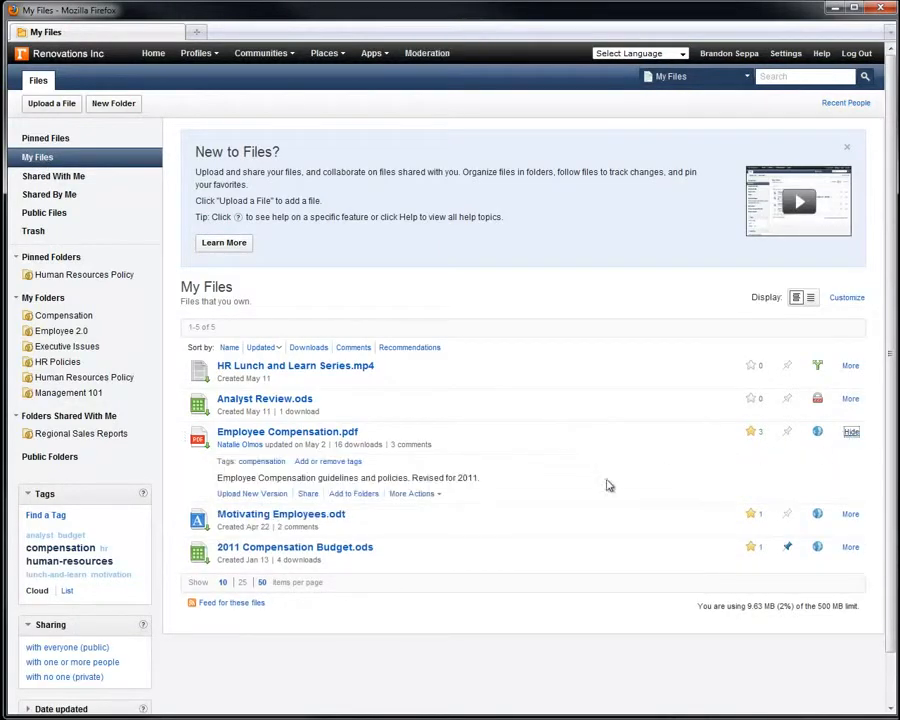
{"action": "left_click", "coordinate": [433, 496]}
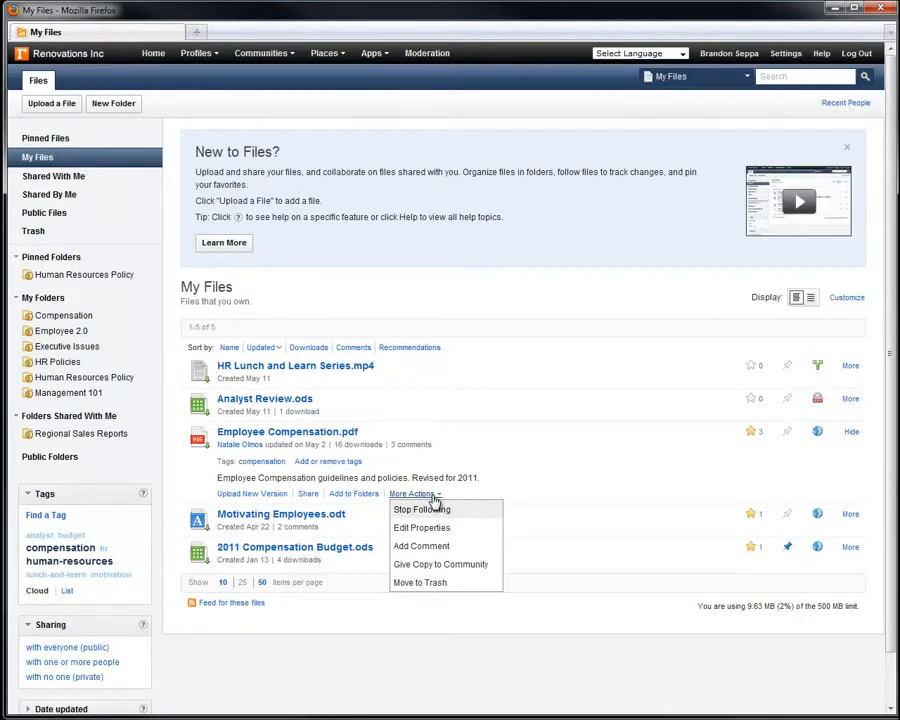
Step: Open Employee Compensation.pdf and add the tag policy to it
{"action": "left_click", "coordinate": [312, 432]}
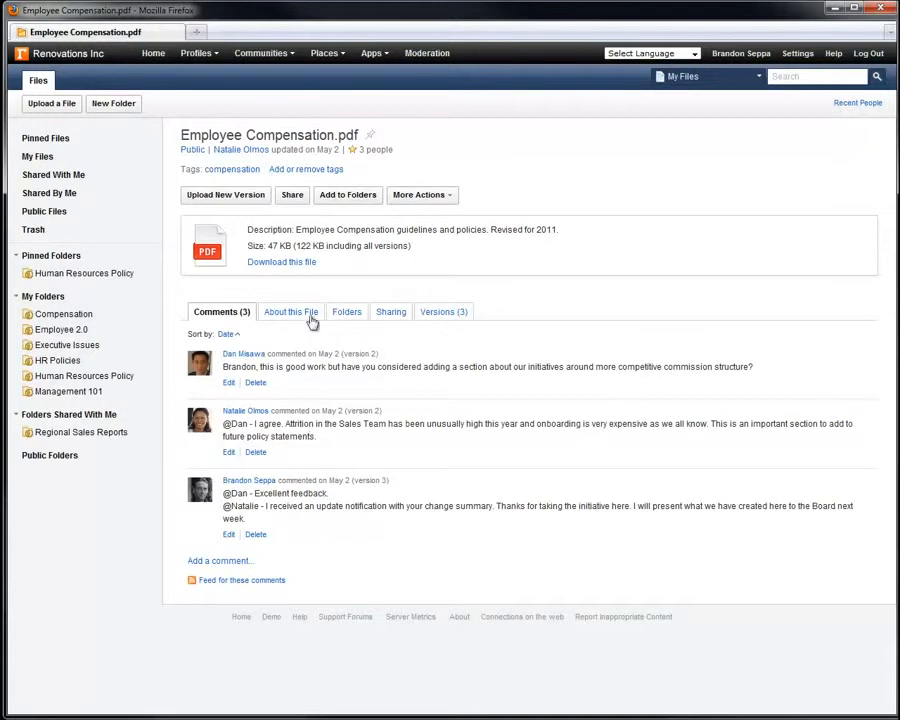
{"action": "left_click", "coordinate": [307, 172]}
{"action": "type", "text": "policy"}
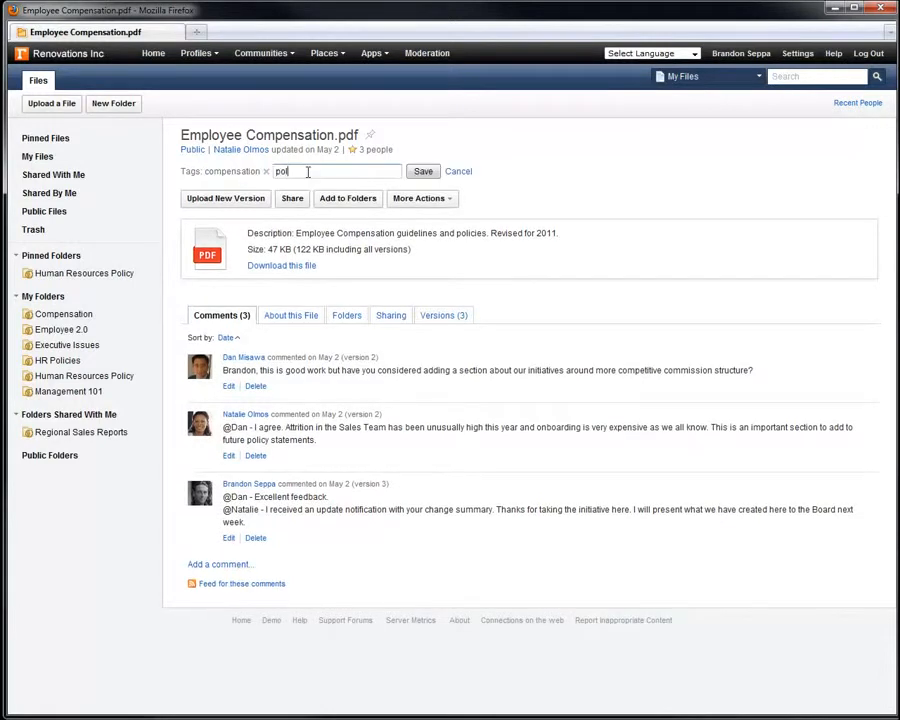
{"action": "key", "text": "Return"}
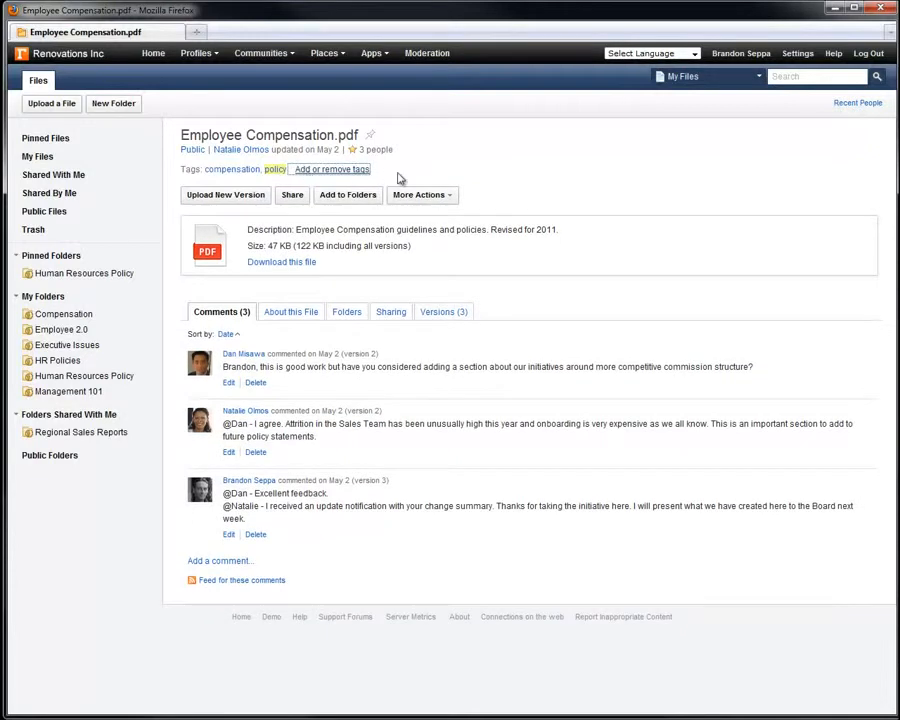
{"action": "left_click", "coordinate": [258, 195]}
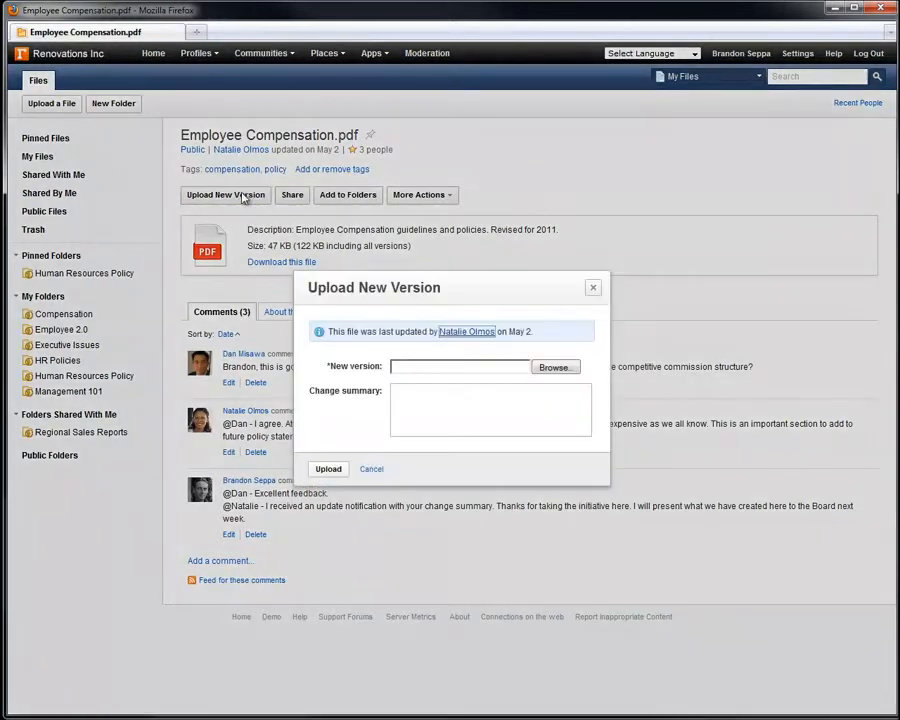
{"action": "left_click", "coordinate": [558, 368]}
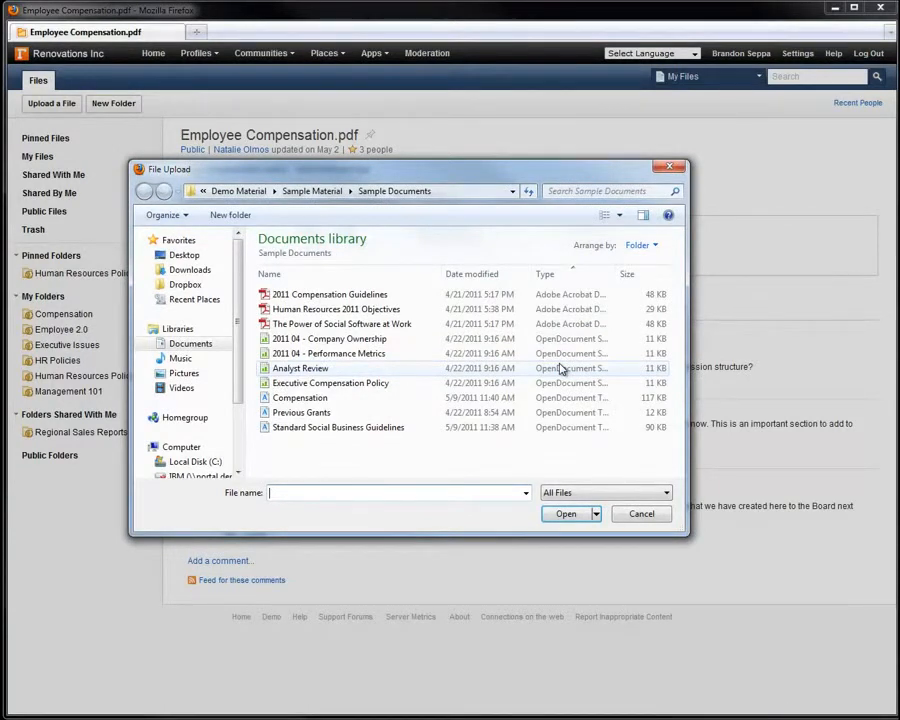
{"action": "left_click", "coordinate": [641, 514]}
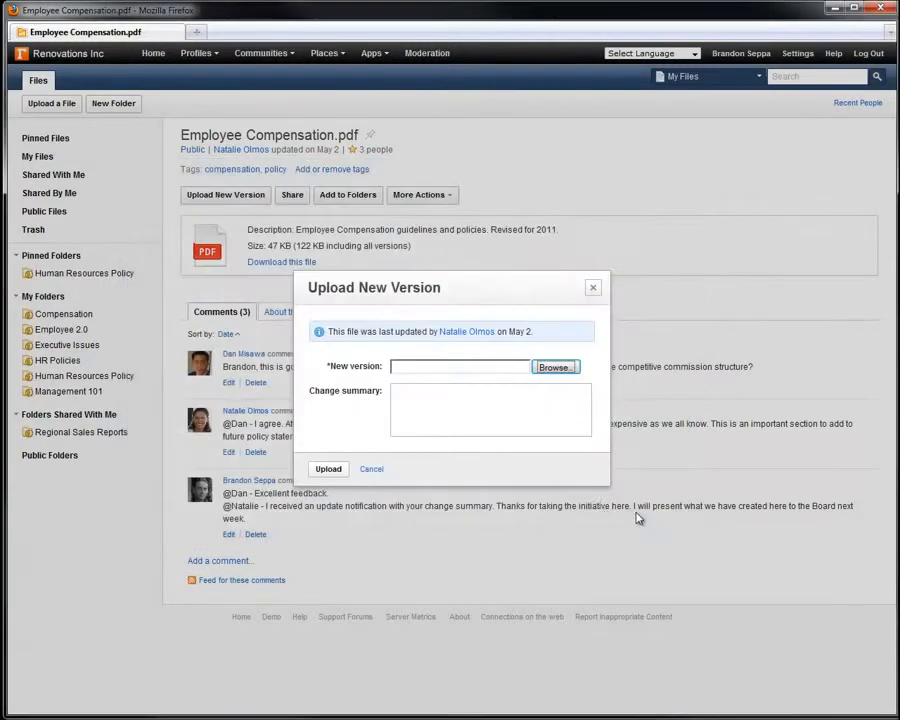
{"action": "left_click", "coordinate": [378, 471]}
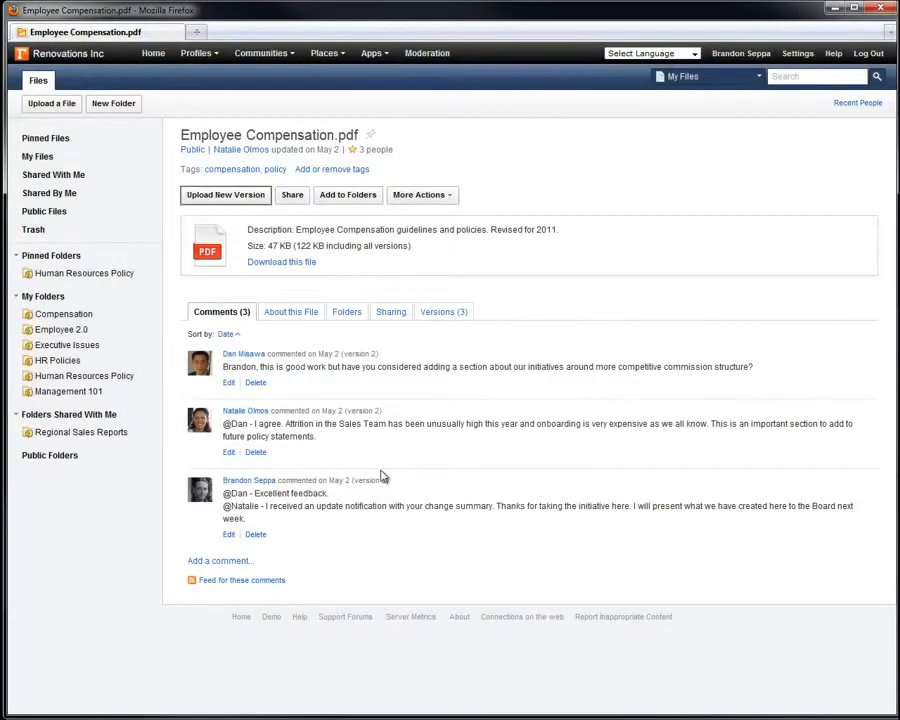
Step: Start sharing Employee Compensation.pdf and add a person whose name begins with "gar" as Reader
{"action": "left_click", "coordinate": [296, 196]}
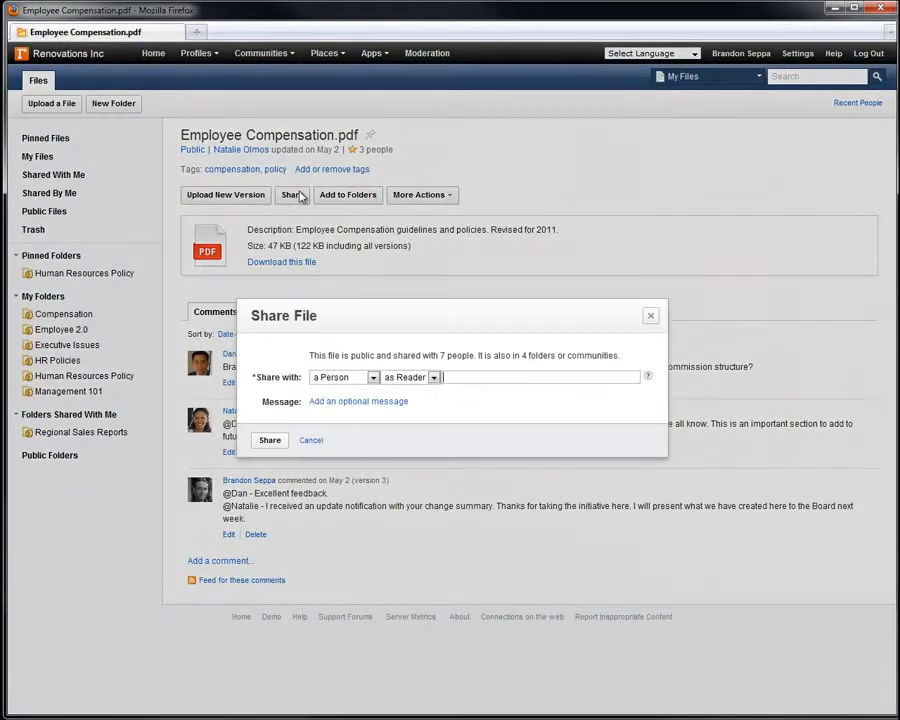
{"action": "left_click", "coordinate": [373, 378]}
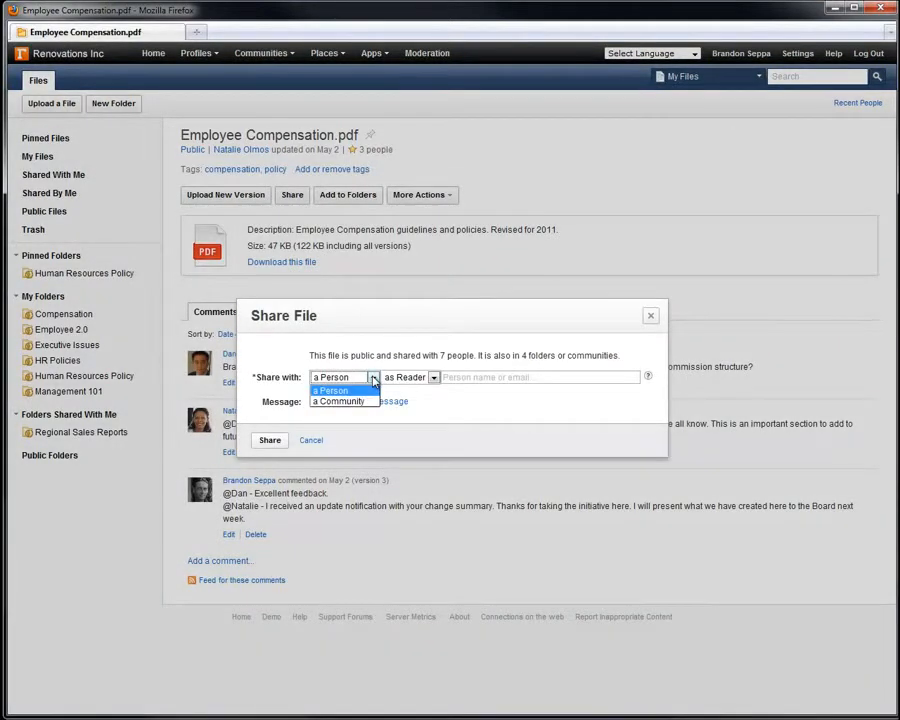
{"action": "left_click", "coordinate": [373, 378]}
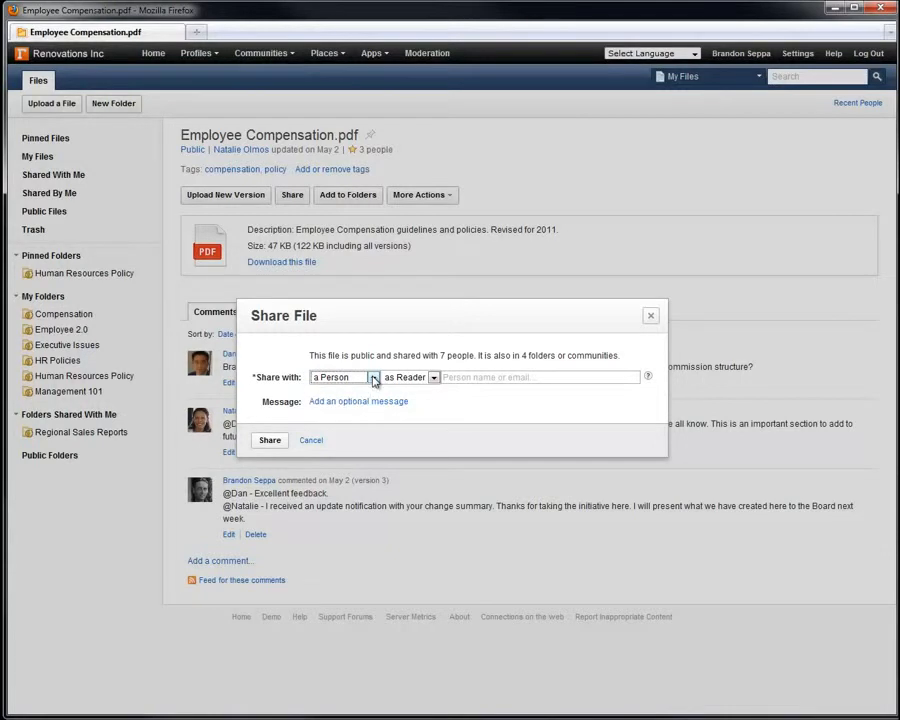
{"action": "left_click", "coordinate": [466, 378]}
{"action": "type", "text": "gar"}
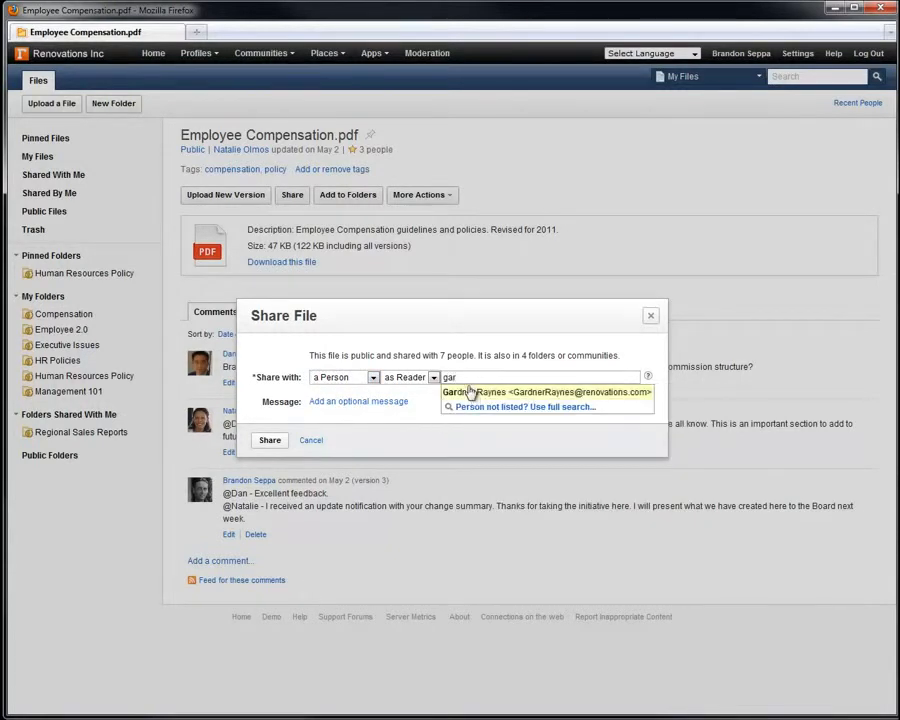
{"action": "left_click", "coordinate": [472, 392]}
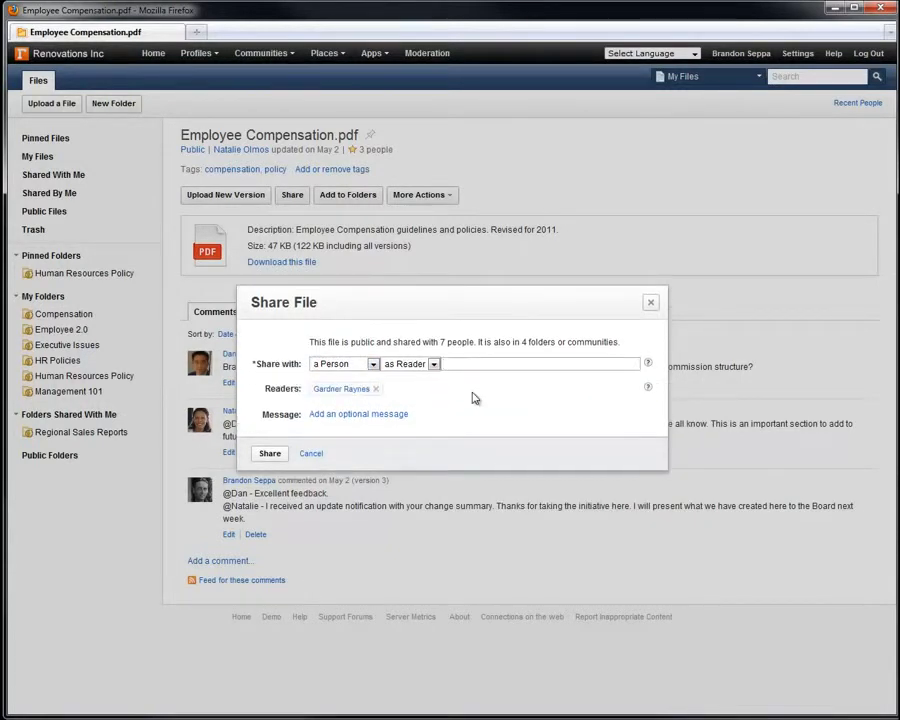
Step: Add the first person suggested for "fr" to the file share as Editor
{"action": "left_click", "coordinate": [427, 362]}
{"action": "left_click", "coordinate": [424, 387]}
{"action": "left_click", "coordinate": [458, 363]}
{"action": "type", "text": "fr"}
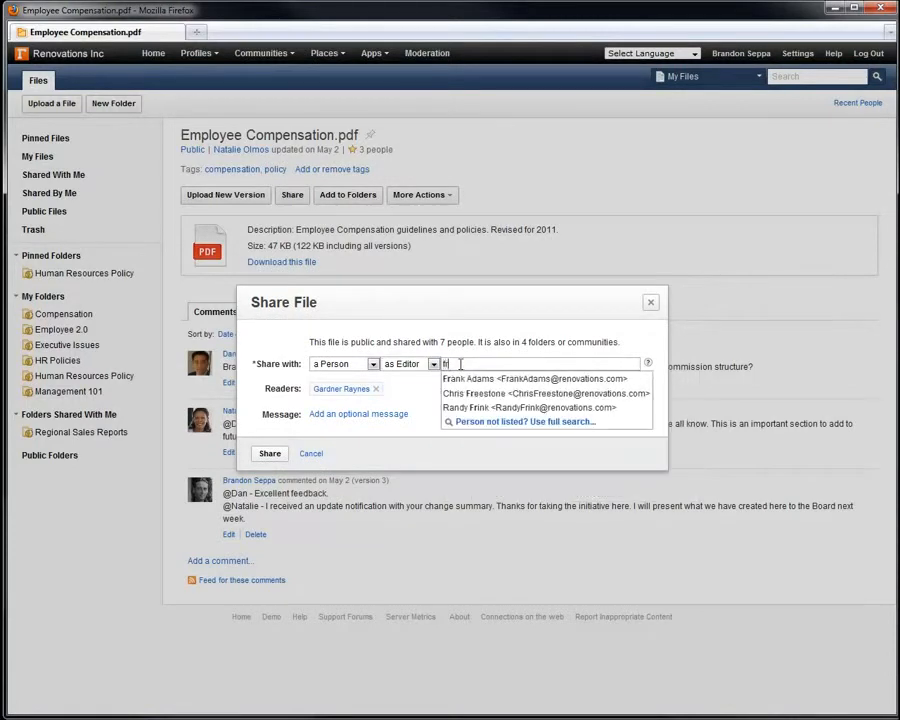
{"action": "left_click", "coordinate": [462, 378]}
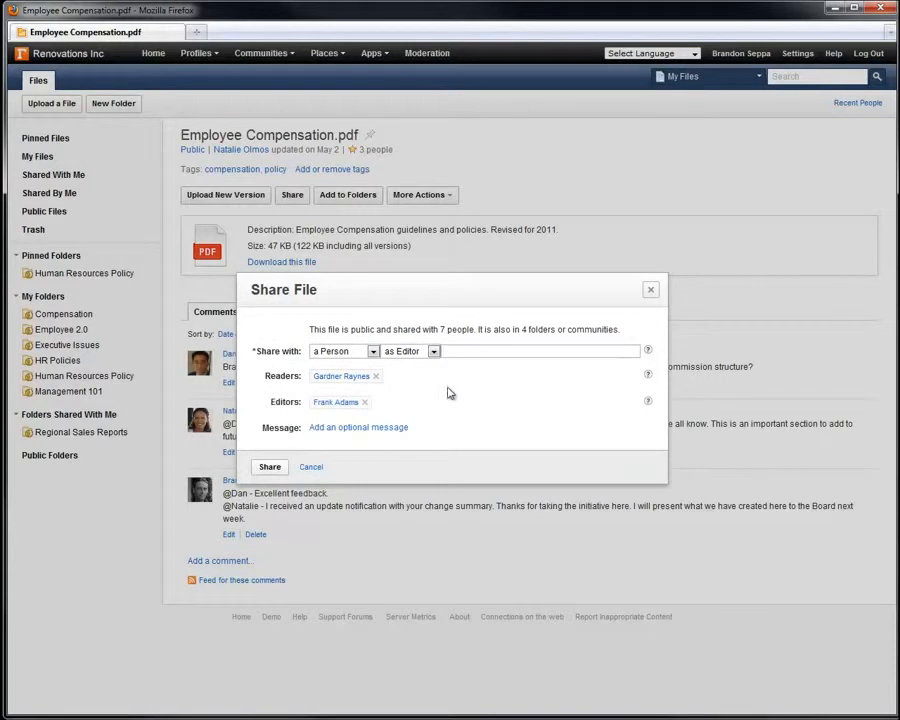
Step: Add a message asking the reader to review and the editor to incorporate feedback, and share the file
{"action": "left_click", "coordinate": [370, 427]}
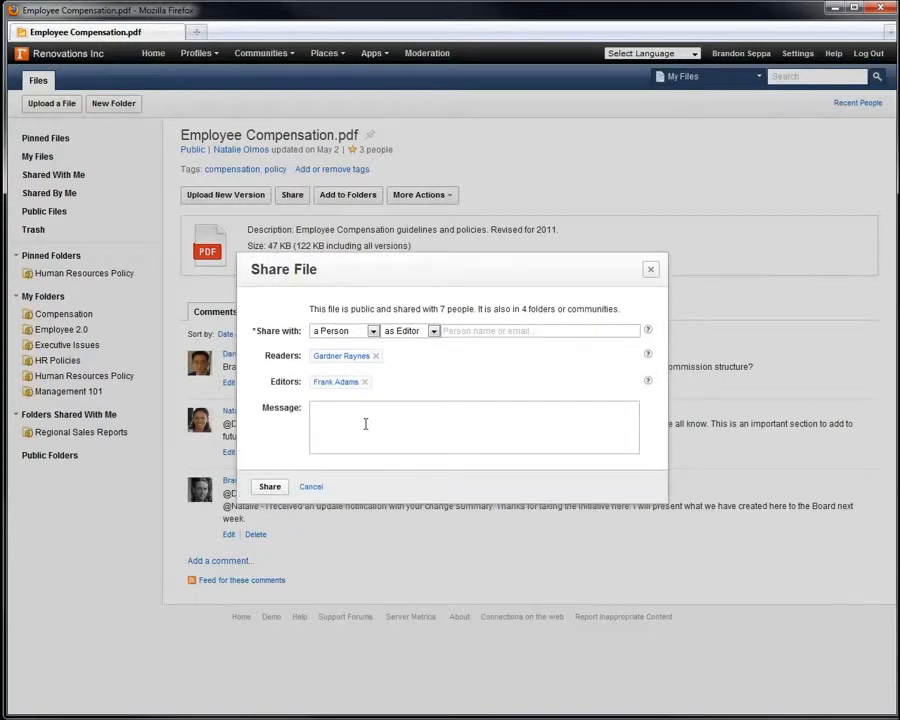
{"action": "type", "text": "Gardner, please review. Frank, please incorporate feedback."}
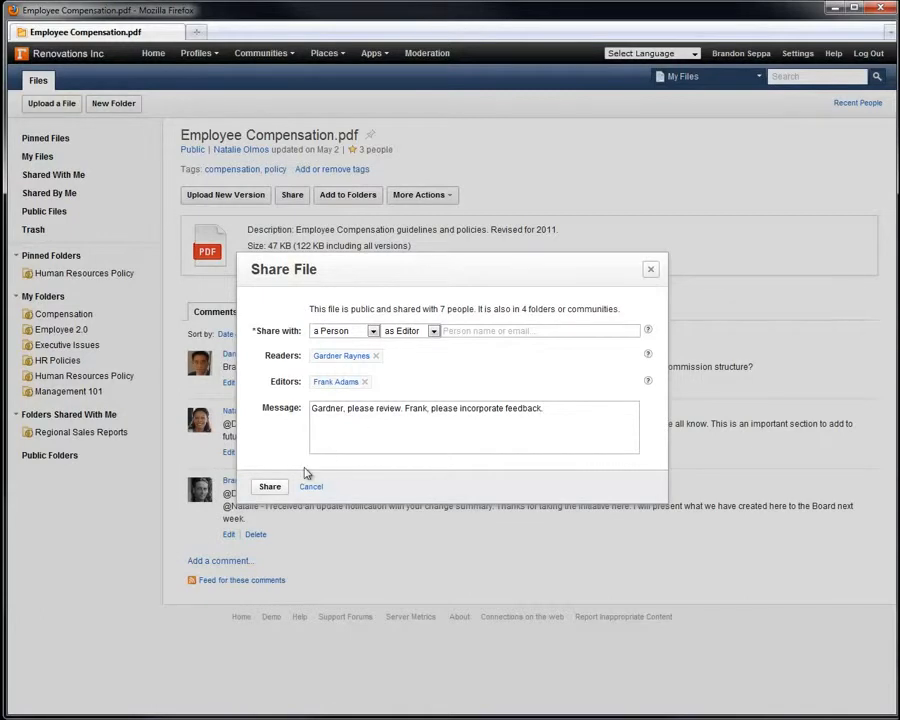
{"action": "left_click", "coordinate": [271, 488]}
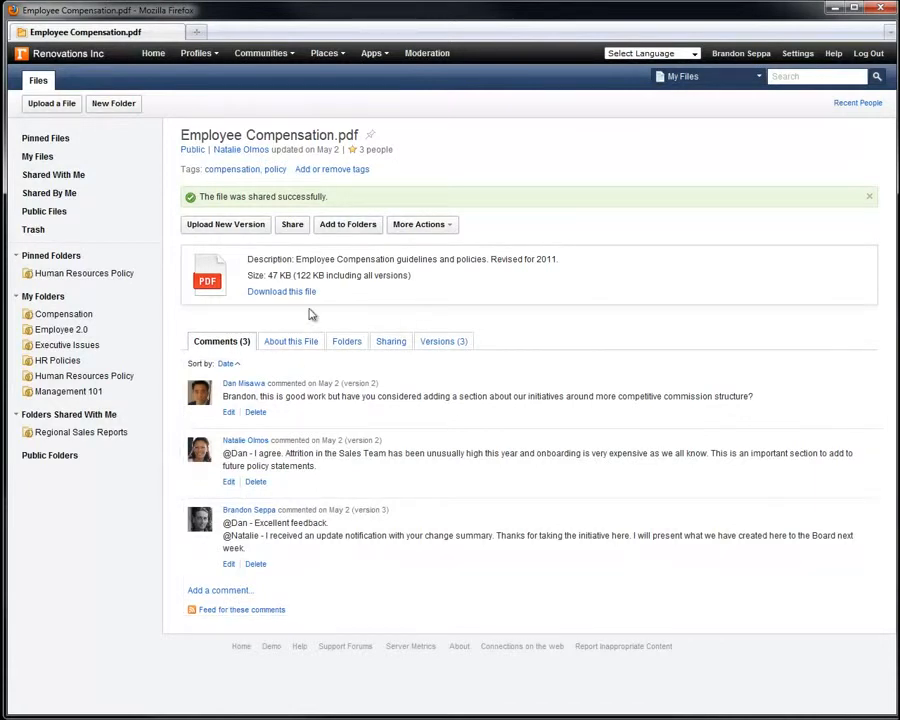
Step: Add Employee Compensation.pdf to the HR Policies folder from My Folders and open that folder
{"action": "left_click", "coordinate": [345, 228]}
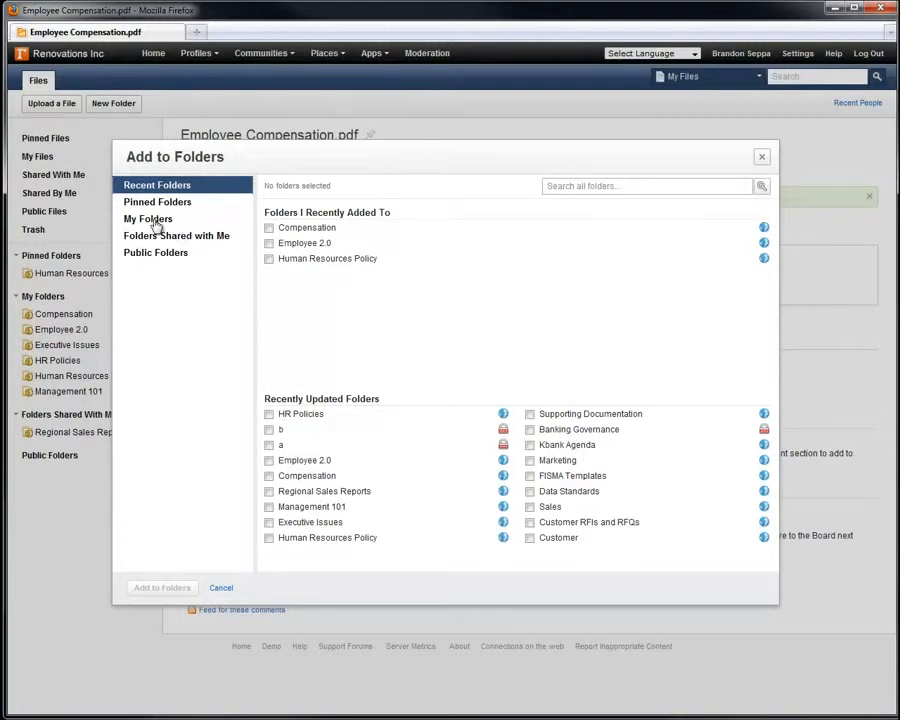
{"action": "left_click", "coordinate": [157, 224]}
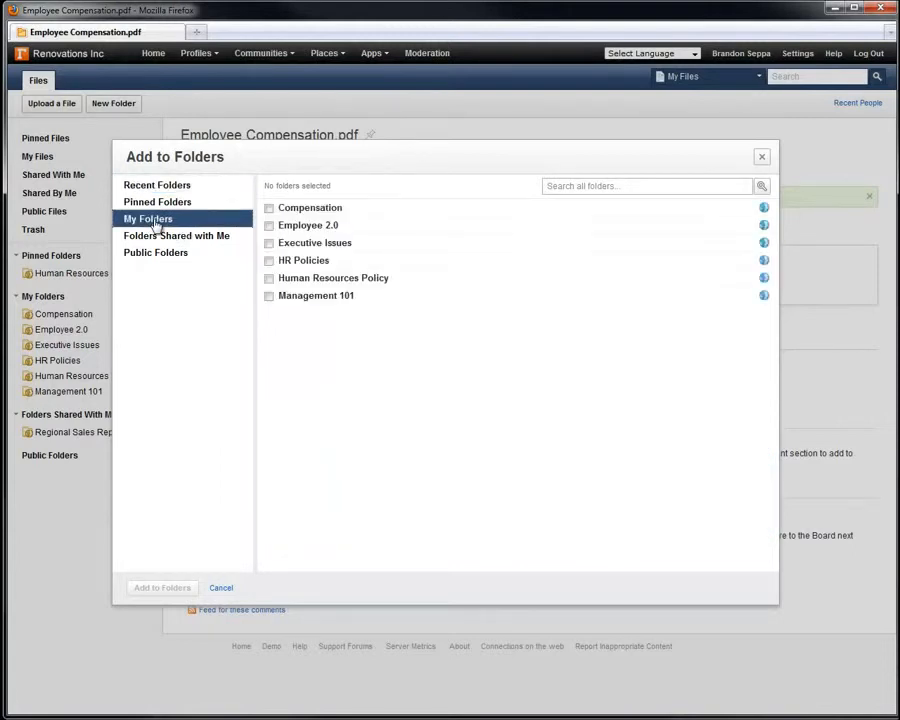
{"action": "left_click", "coordinate": [269, 261]}
{"action": "left_click", "coordinate": [164, 589]}
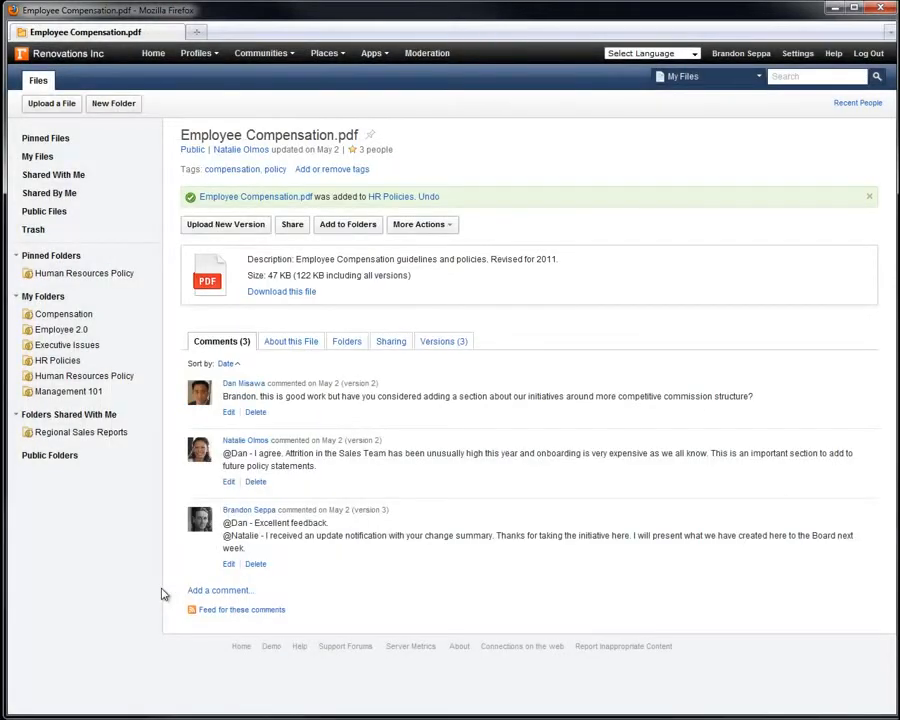
{"action": "left_click", "coordinate": [389, 198]}
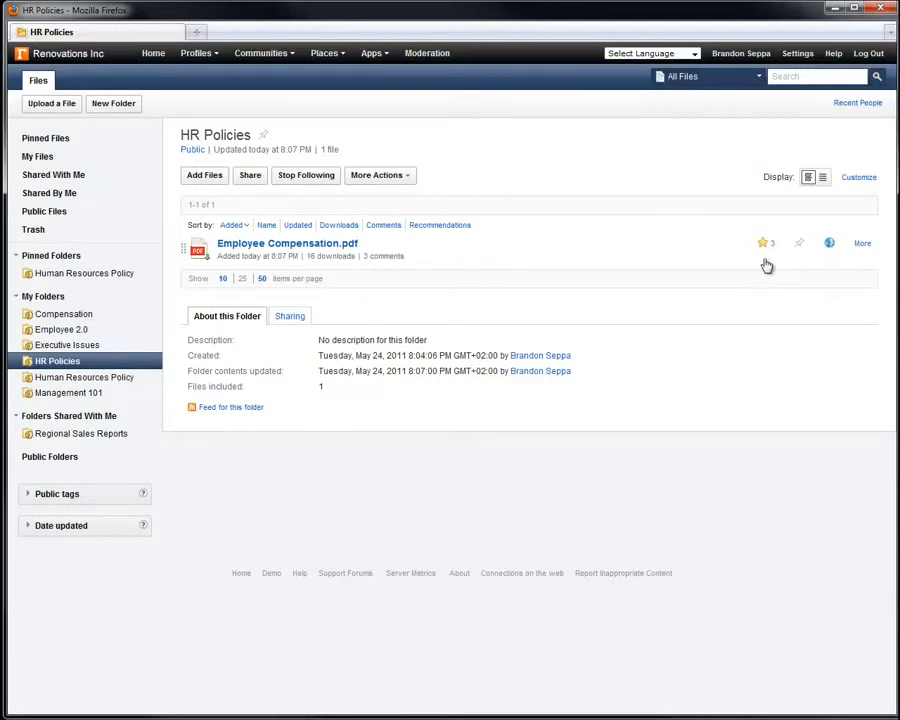
Step: Add Executive Compensation Policy.ods from the files shared with me to the HR Policies folder and open that folder
{"action": "left_click", "coordinate": [55, 176]}
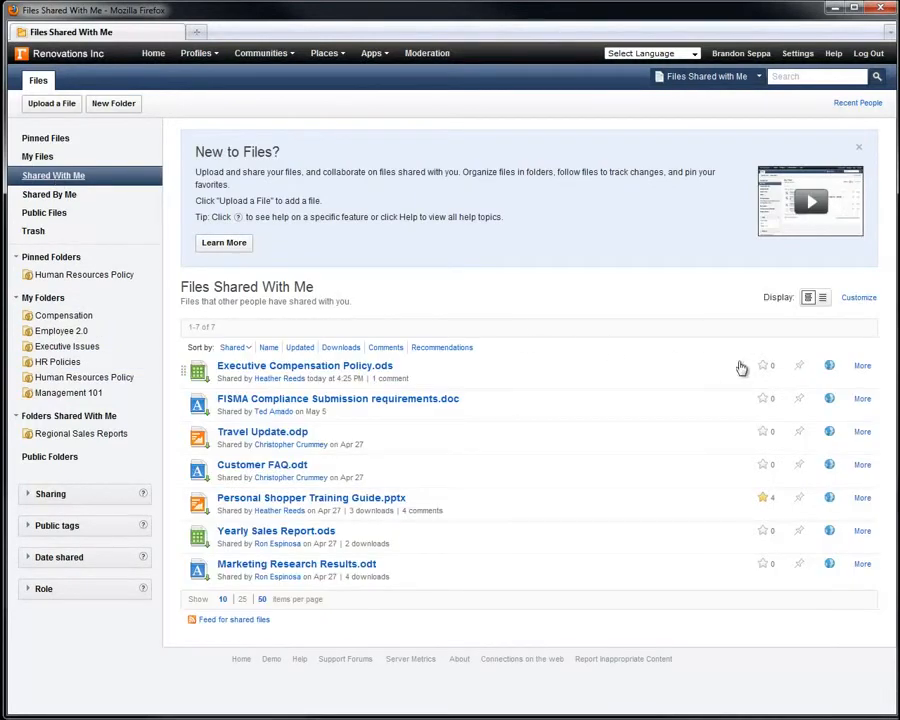
{"action": "left_click", "coordinate": [860, 366]}
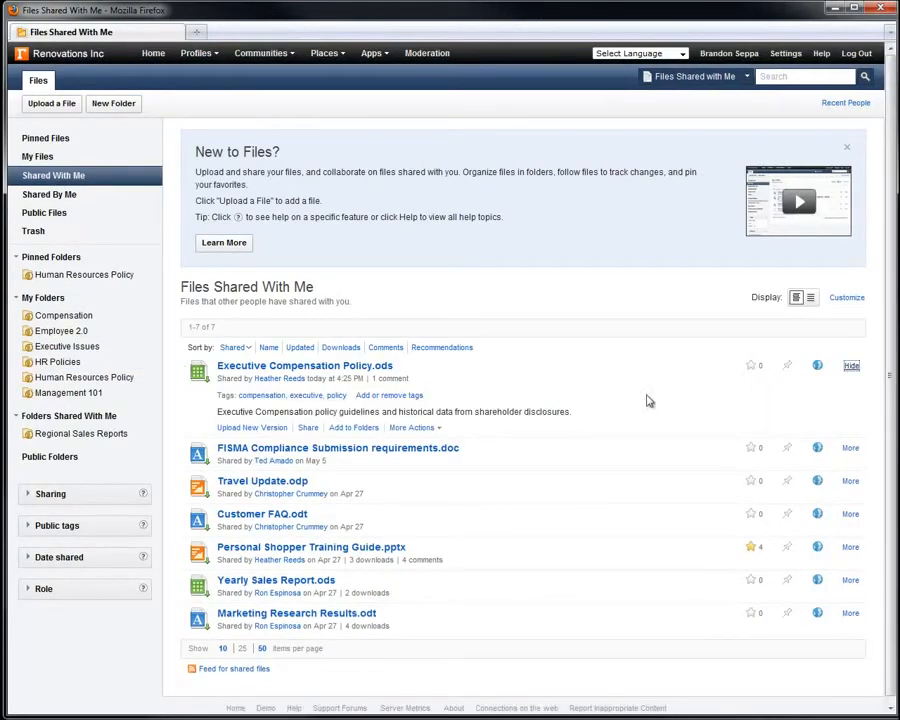
{"action": "left_click", "coordinate": [370, 428]}
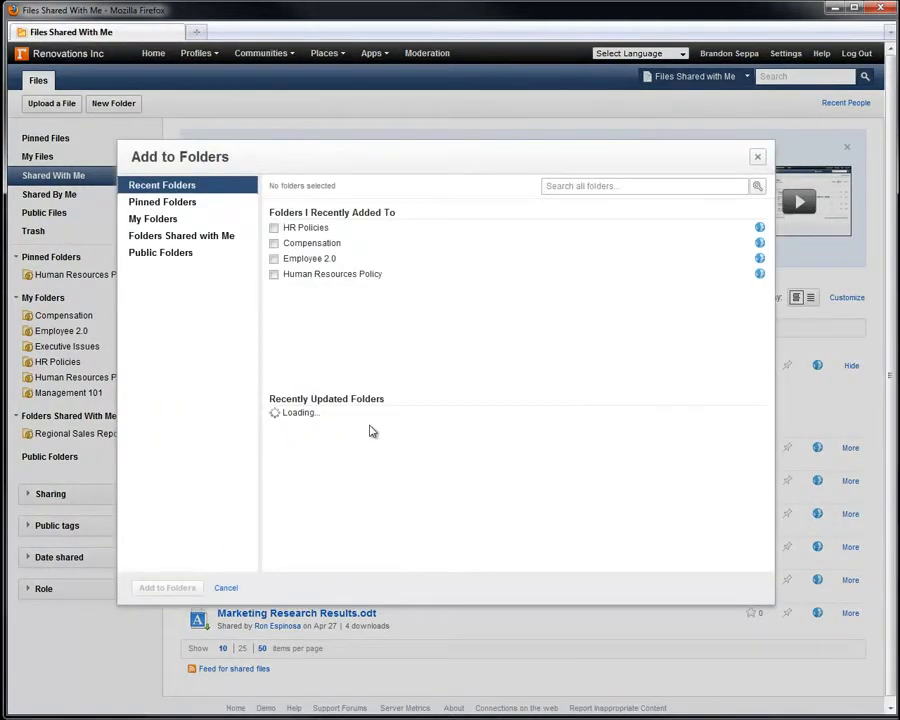
{"action": "left_click", "coordinate": [274, 228]}
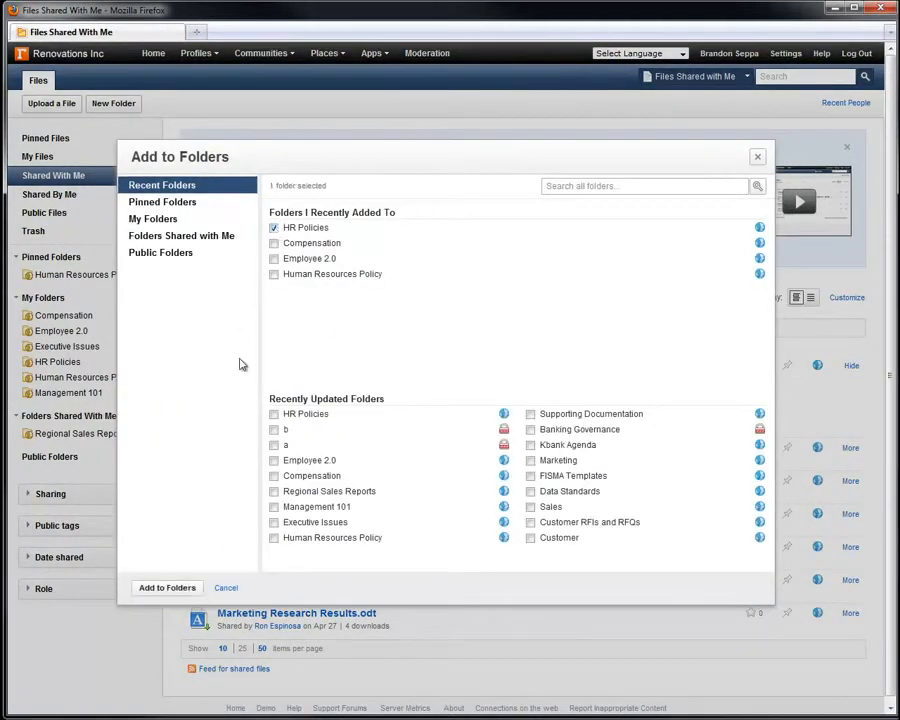
{"action": "left_click", "coordinate": [184, 588]}
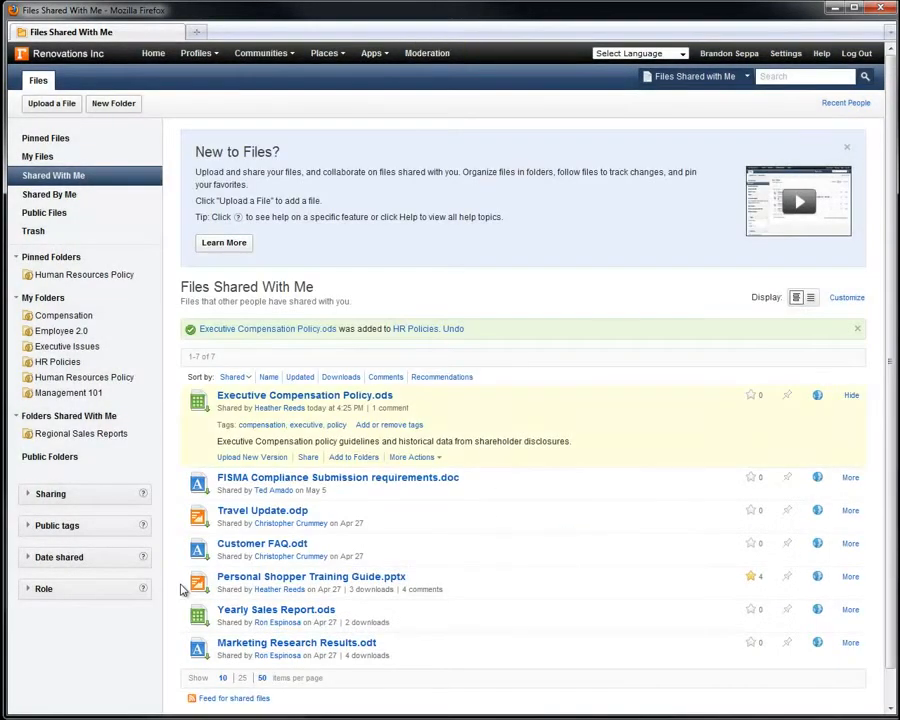
{"action": "left_click", "coordinate": [74, 366]}
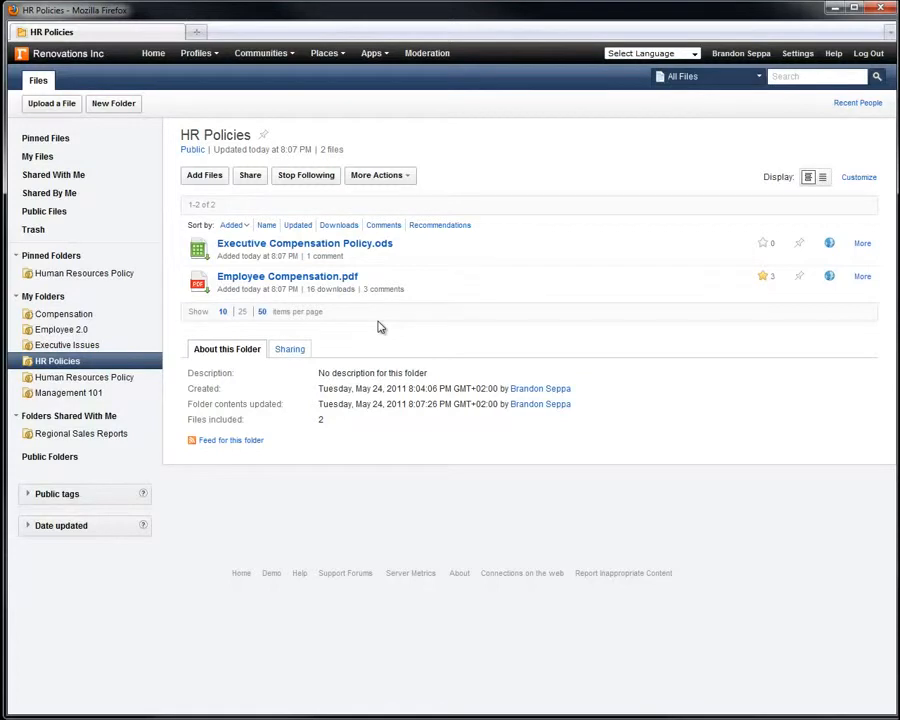
Step: Open Employee Compensation.pdf from HR Policies and view its editable name and description without saving changes
{"action": "left_click", "coordinate": [347, 279]}
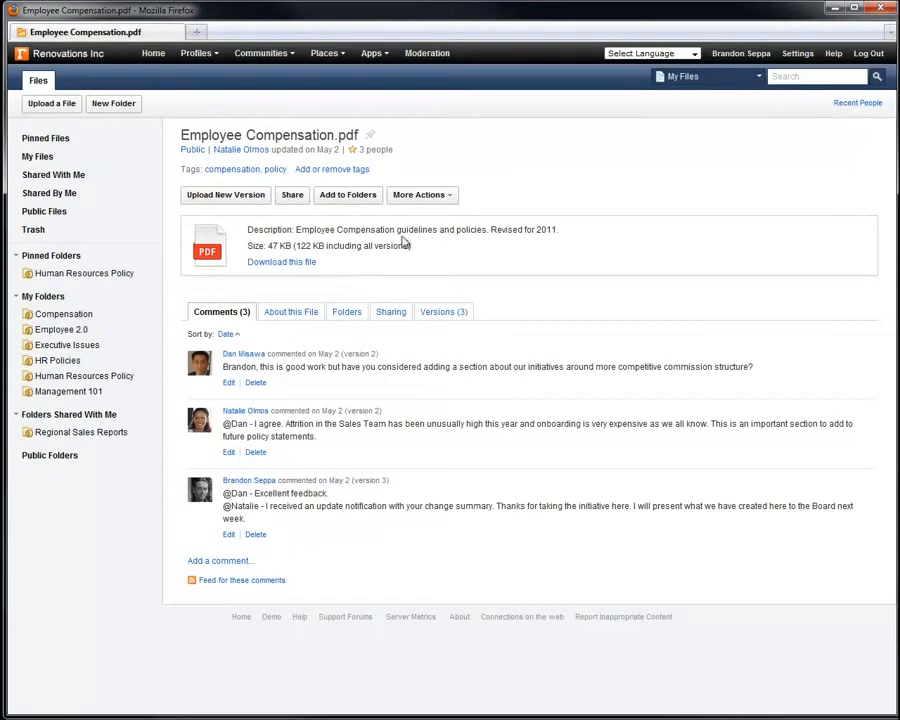
{"action": "left_click", "coordinate": [431, 200]}
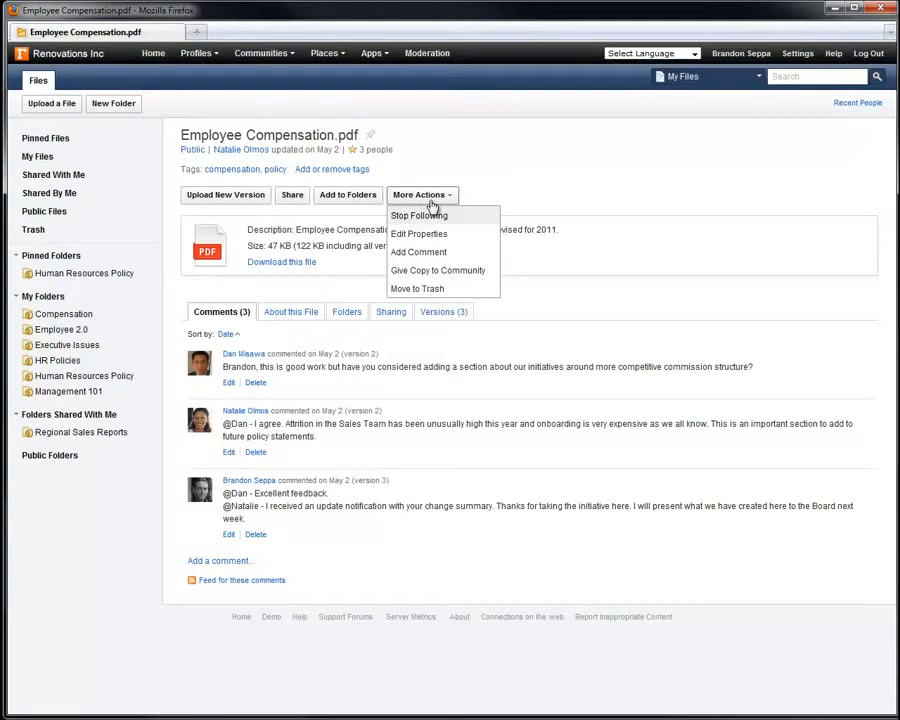
{"action": "left_click", "coordinate": [430, 234]}
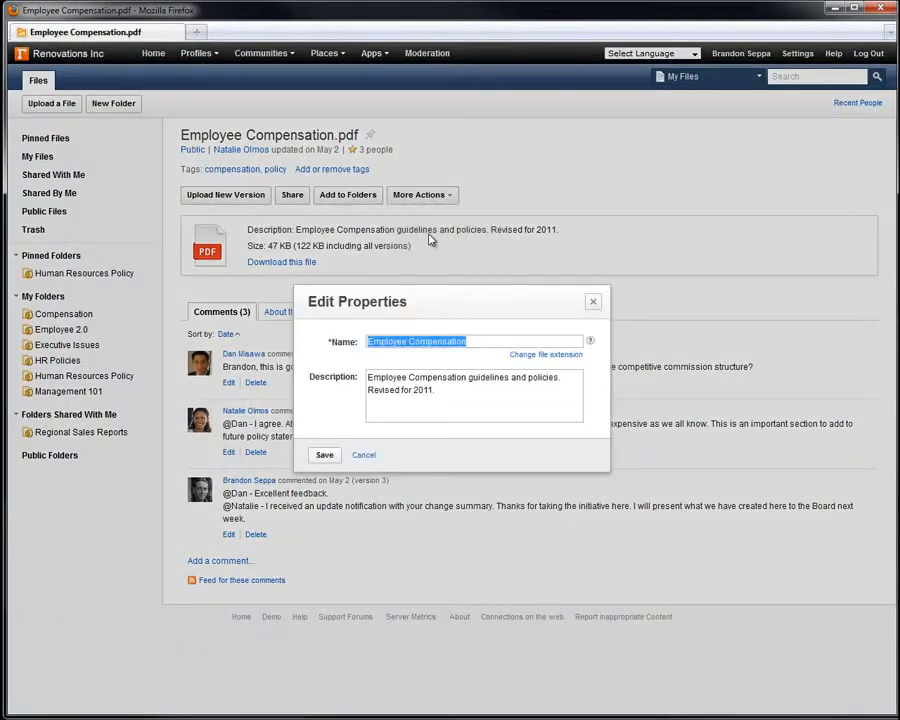
{"action": "left_click", "coordinate": [370, 454]}
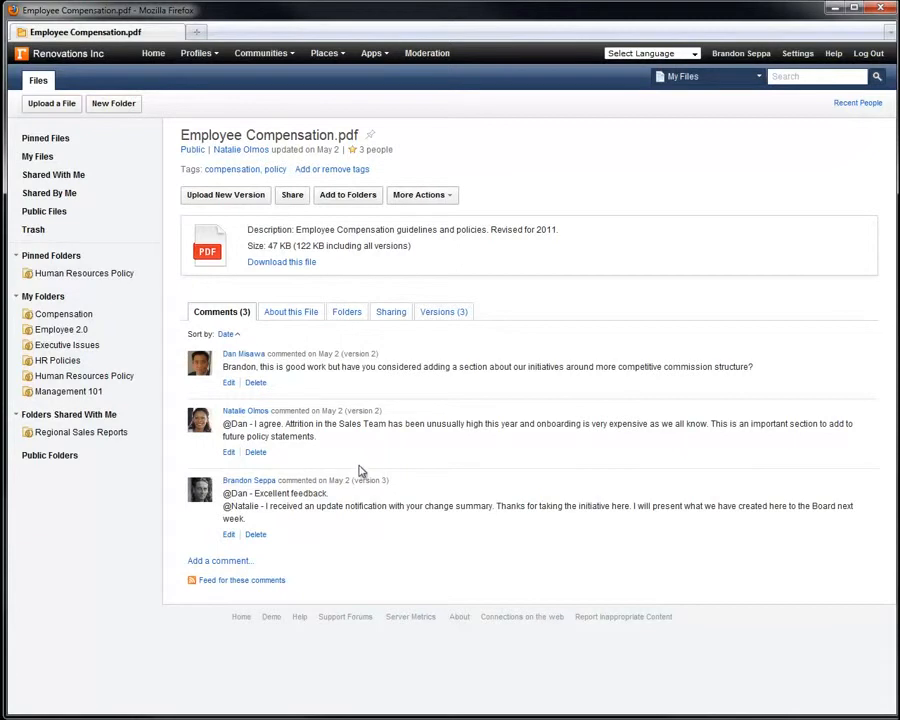
Step: Post the comment "Both this document and this project are nearing completion. Thanks for all of your feedback!" on Employee Compensation.pdf
{"action": "left_click", "coordinate": [232, 561]}
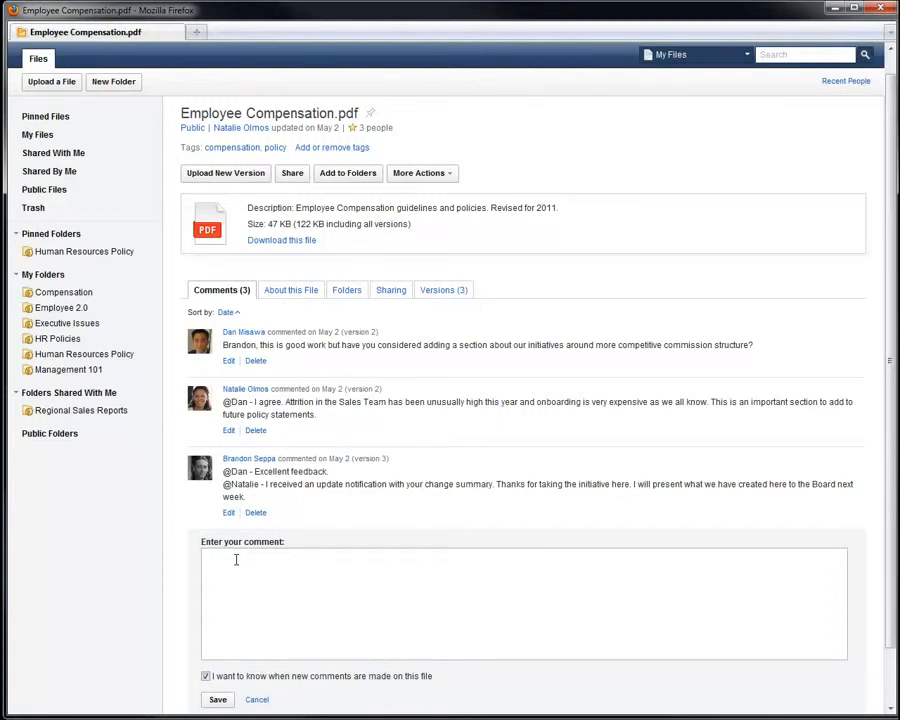
{"action": "left_click", "coordinate": [236, 560]}
{"action": "type", "text": "Both this document and this project are nearing completion. Thanks for all of your feedback!"}
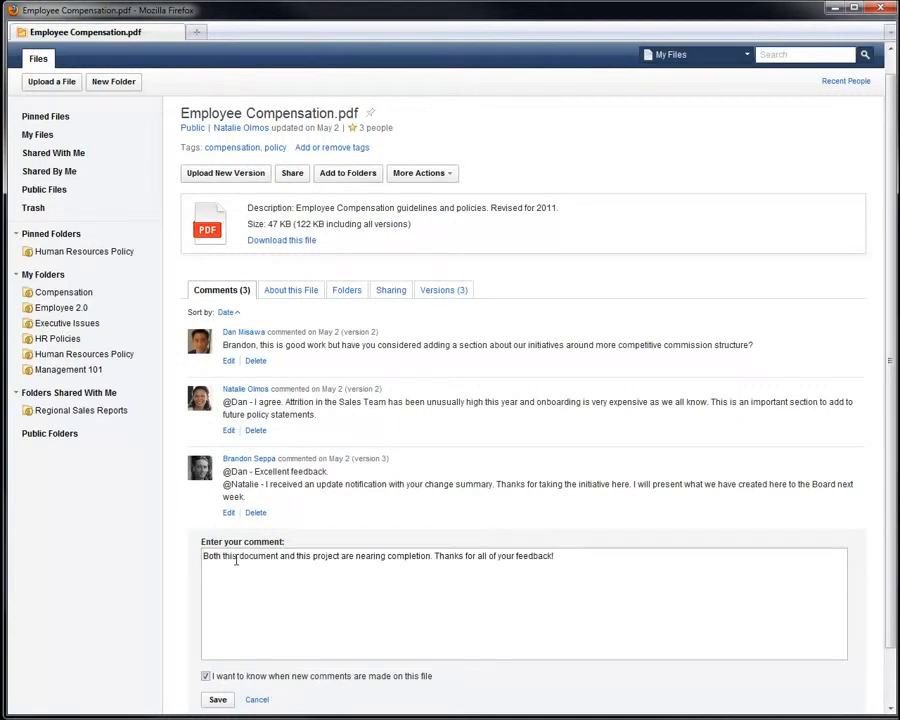
{"action": "left_click", "coordinate": [217, 699]}
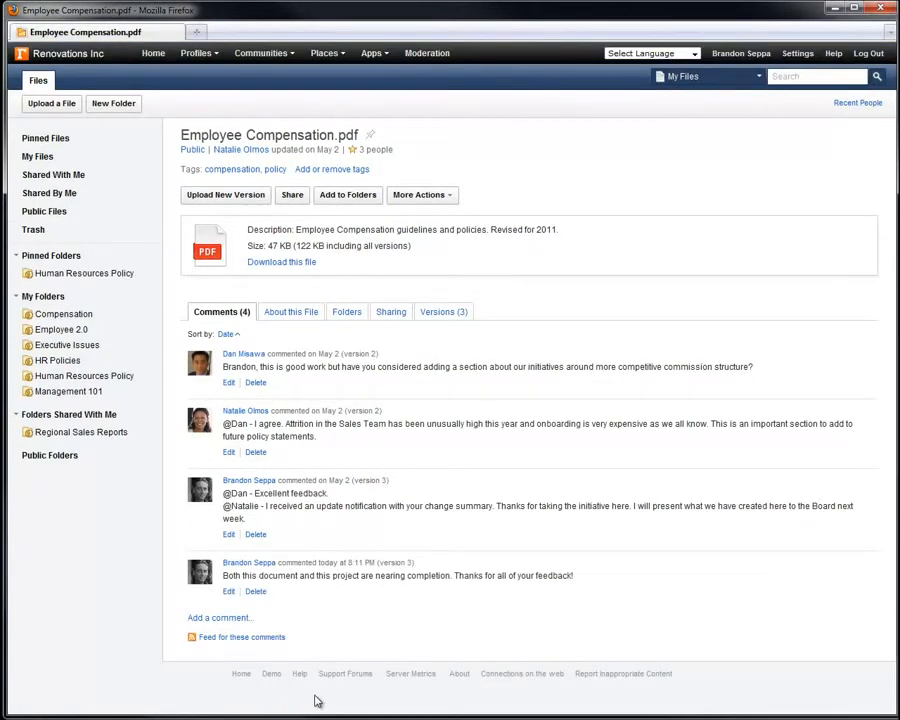
Step: View the general information of Employee Compensation.pdf, including who downloaded it, and the folders that contain it
{"action": "left_click", "coordinate": [292, 315]}
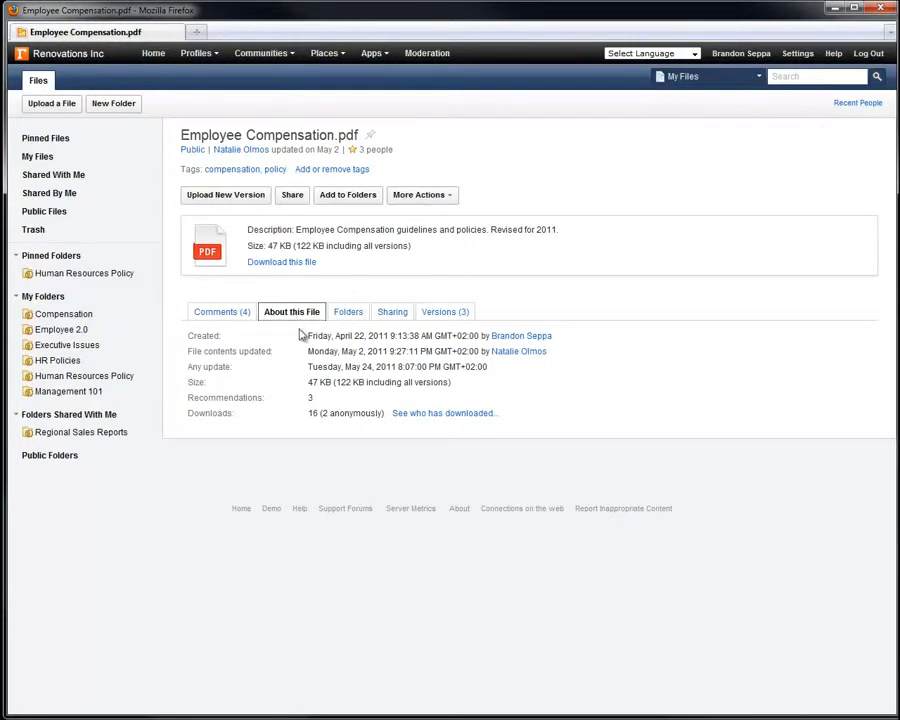
{"action": "left_click", "coordinate": [420, 414]}
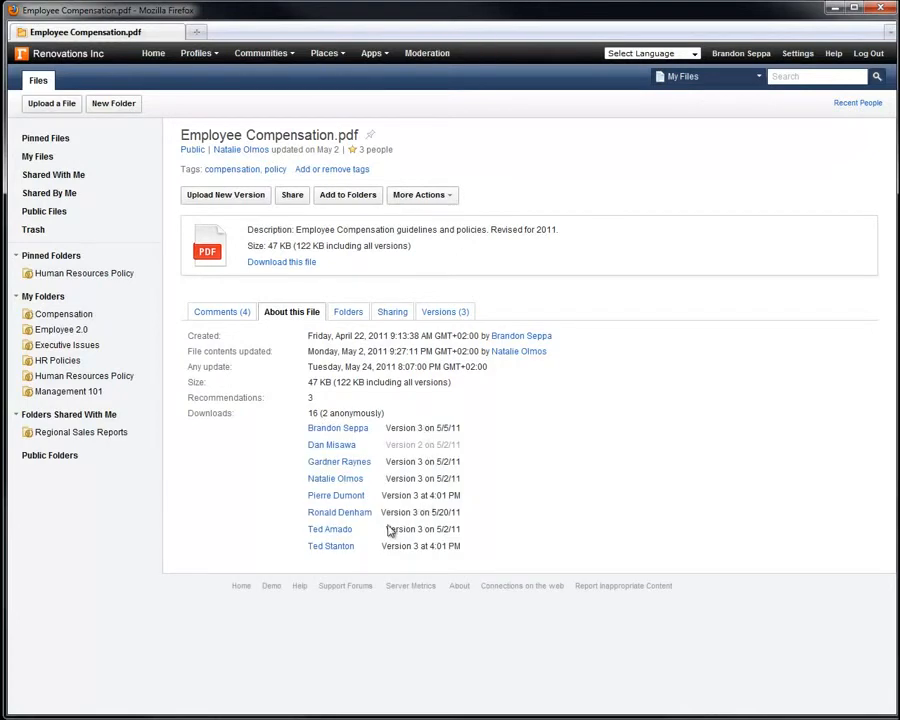
{"action": "left_click", "coordinate": [342, 546]}
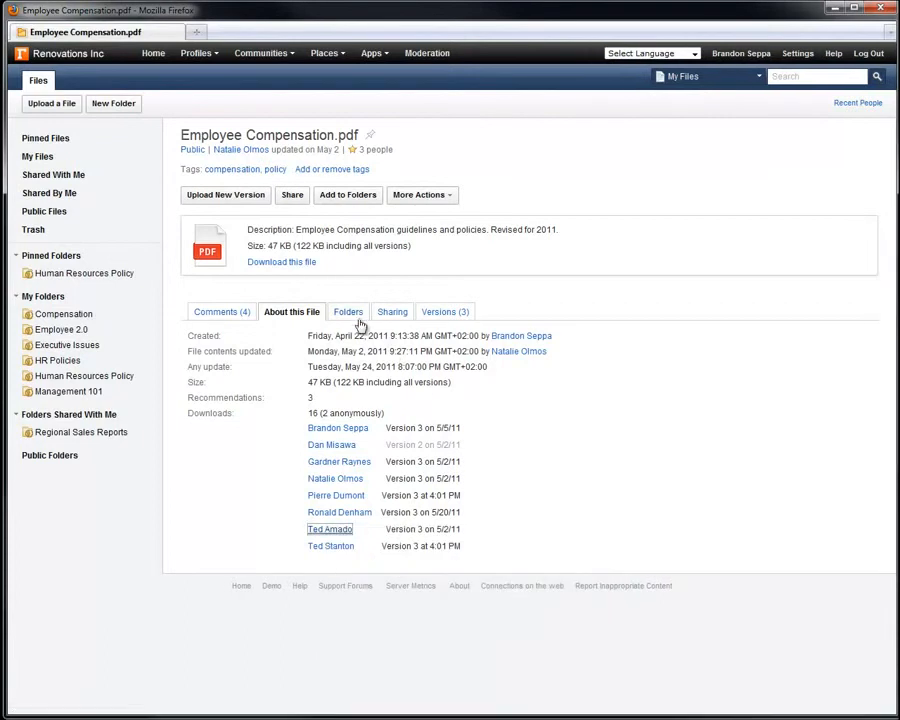
{"action": "left_click", "coordinate": [353, 314]}
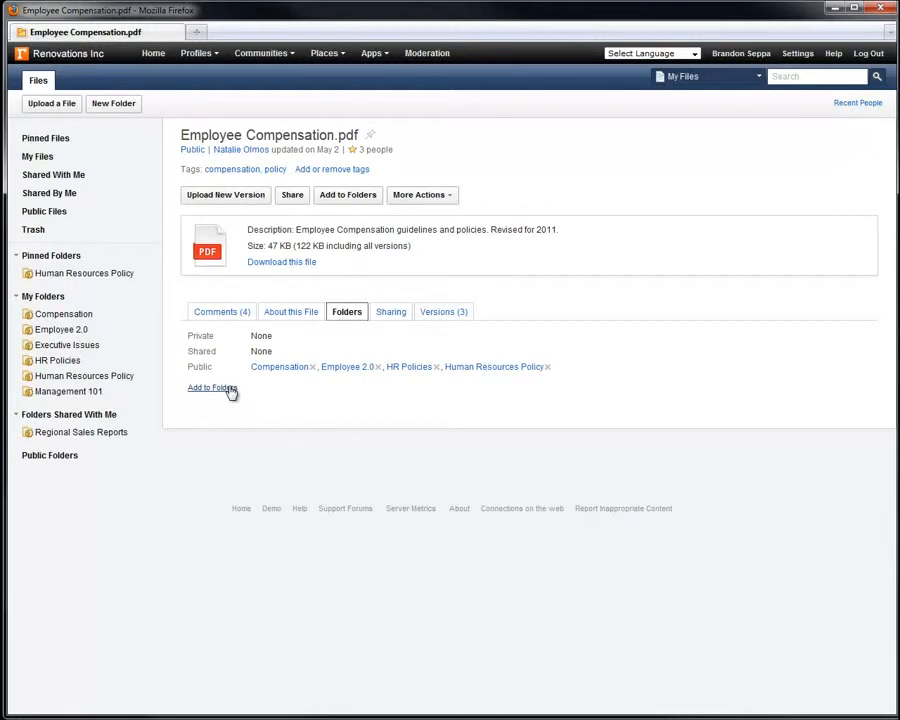
Step: View who has shared Employee Compensation.pdf with full sharing details, and its version history
{"action": "left_click", "coordinate": [390, 314]}
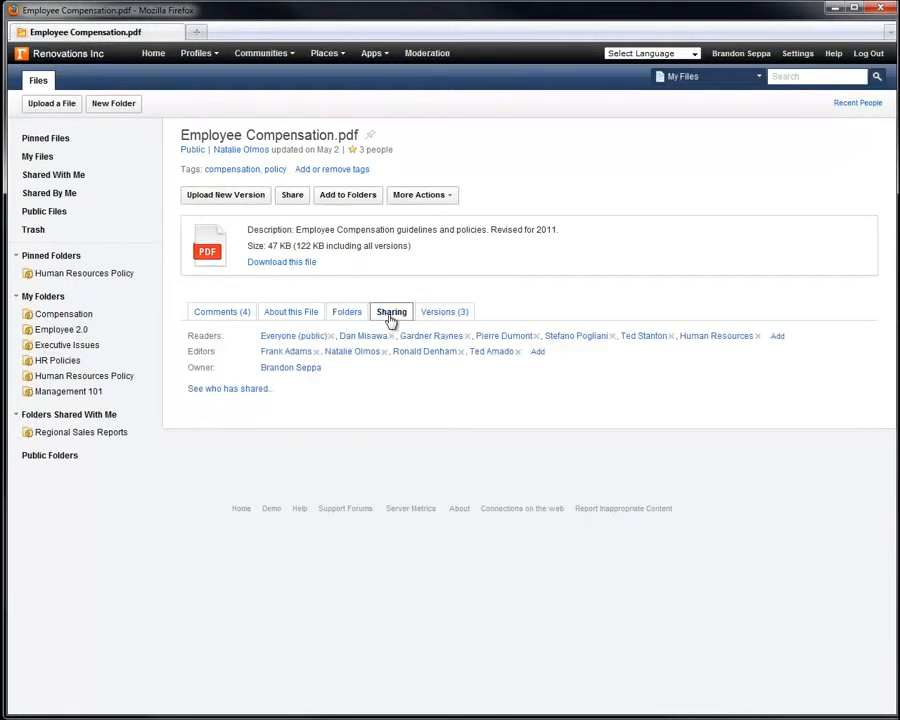
{"action": "left_click", "coordinate": [212, 390]}
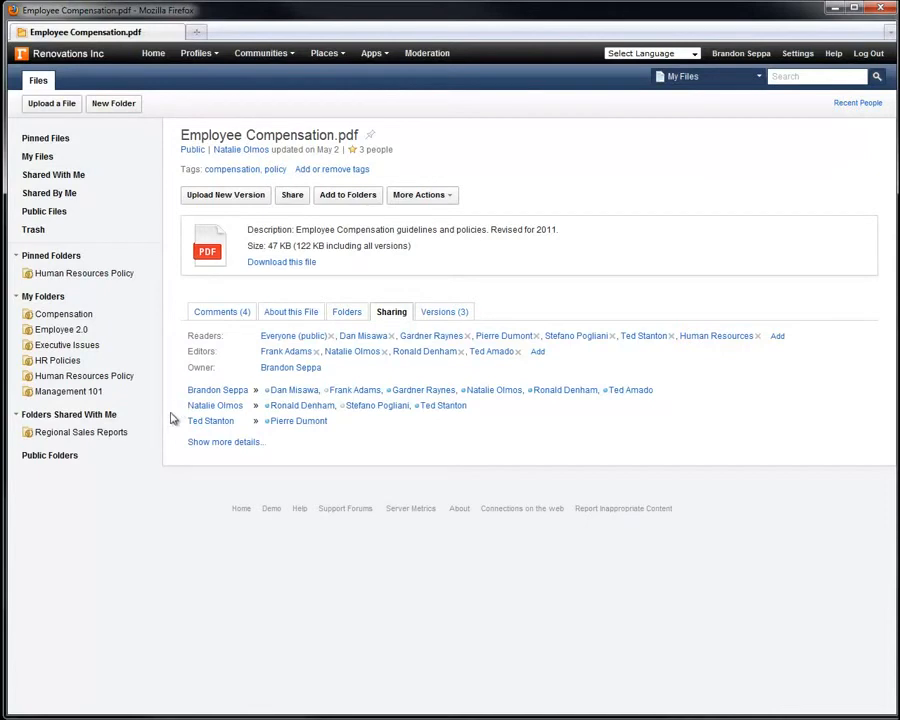
{"action": "left_click", "coordinate": [197, 444]}
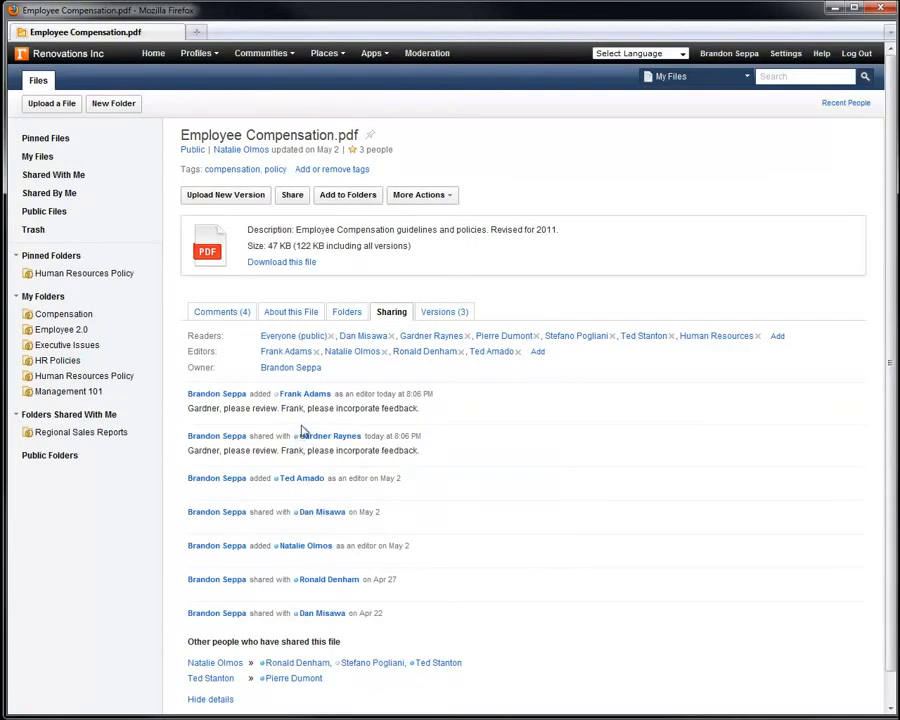
{"action": "left_click", "coordinate": [442, 313]}
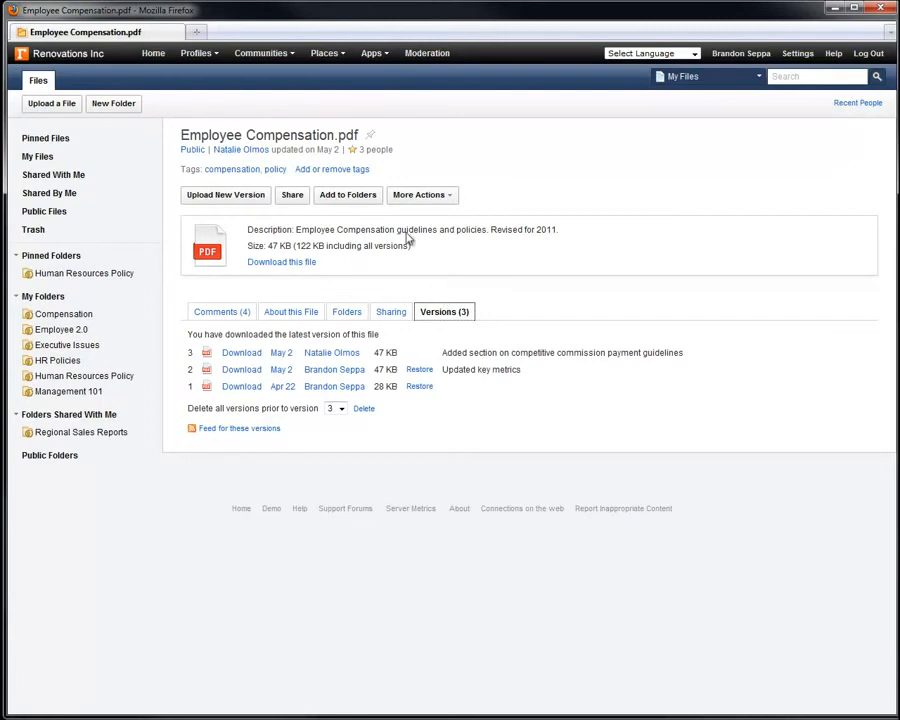
Step: Recommend Employee Compensation.pdf to colleagues
{"action": "mouse_move", "coordinate": [355, 157]}
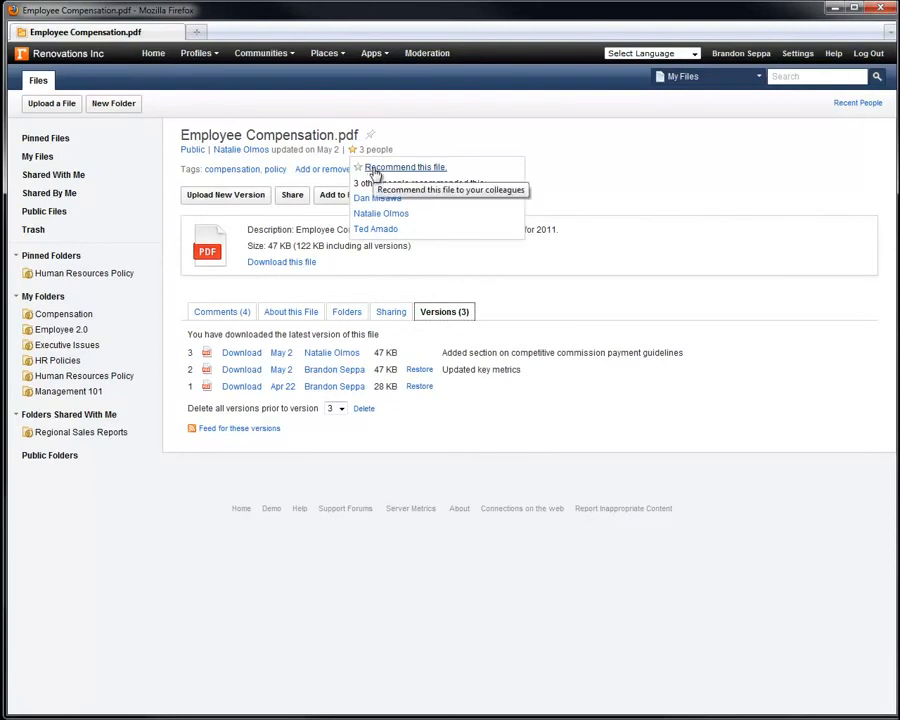
{"action": "left_click", "coordinate": [374, 172]}
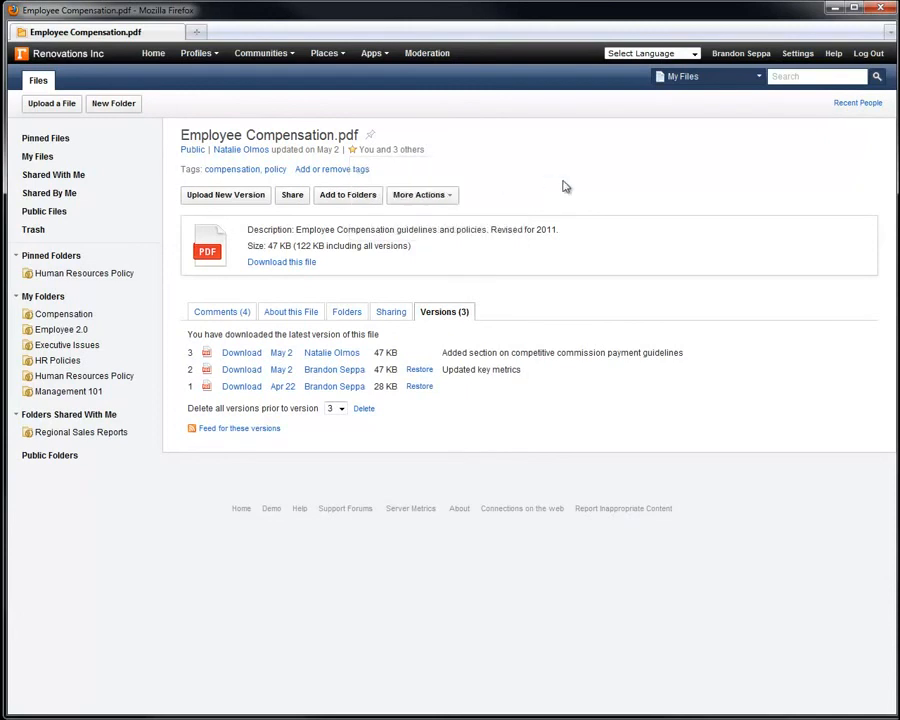
Step: Start a new file upload with Standard Social Business Guidelines from the Sample Documents folder and tag it social-business
{"action": "left_click", "coordinate": [52, 103]}
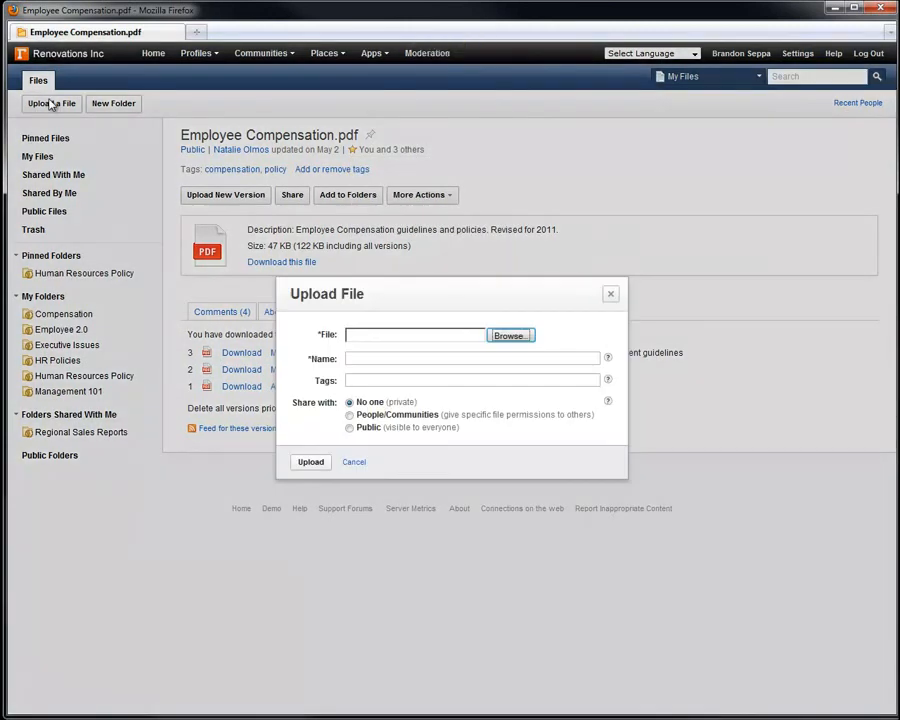
{"action": "left_click", "coordinate": [508, 337]}
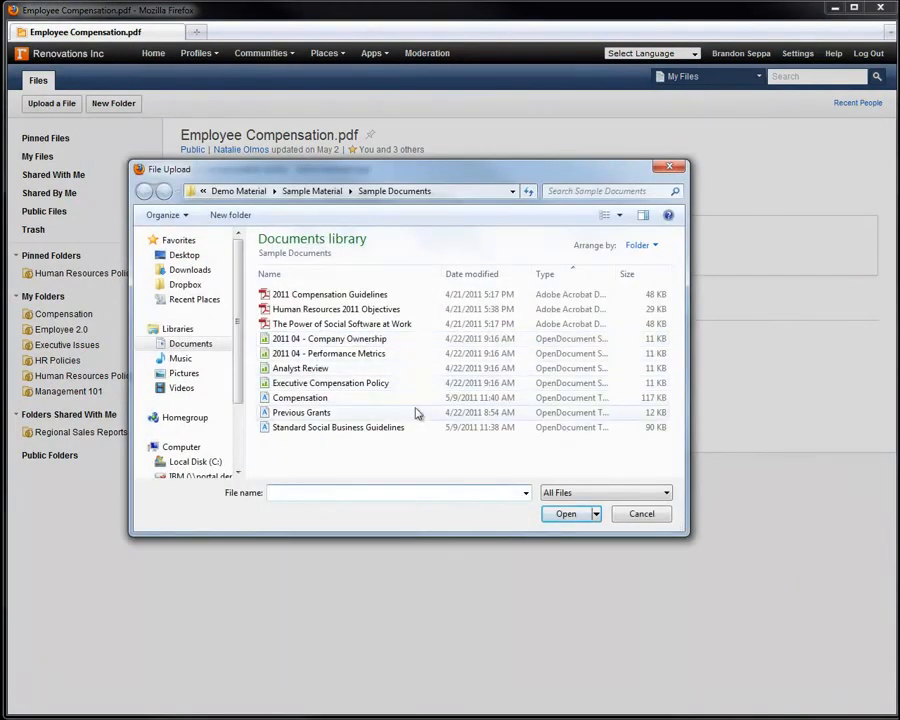
{"action": "double_click", "coordinate": [377, 428]}
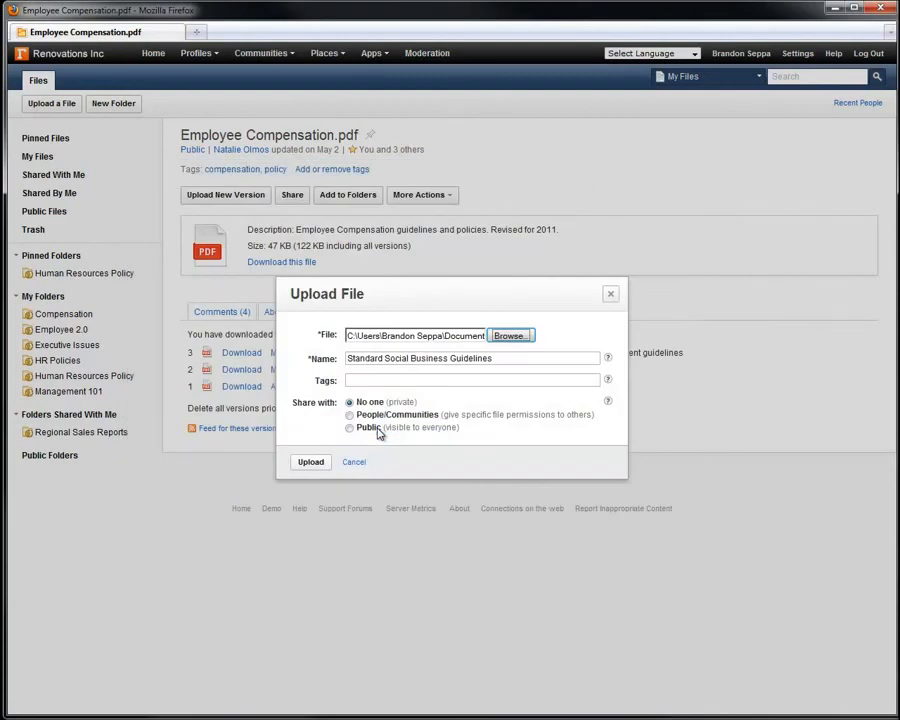
{"action": "left_click", "coordinate": [380, 380]}
{"action": "type", "text": "social-busi"}
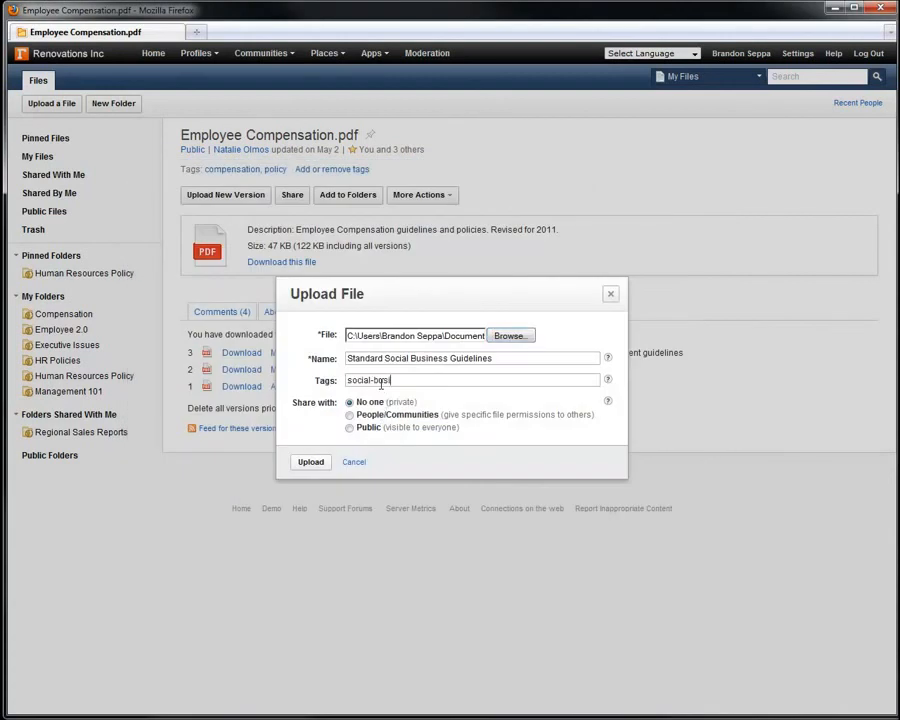
{"action": "left_click", "coordinate": [384, 394]}
Step: Share the new file with the Human Resources community as Reader and upload it
{"action": "left_click", "coordinate": [350, 414]}
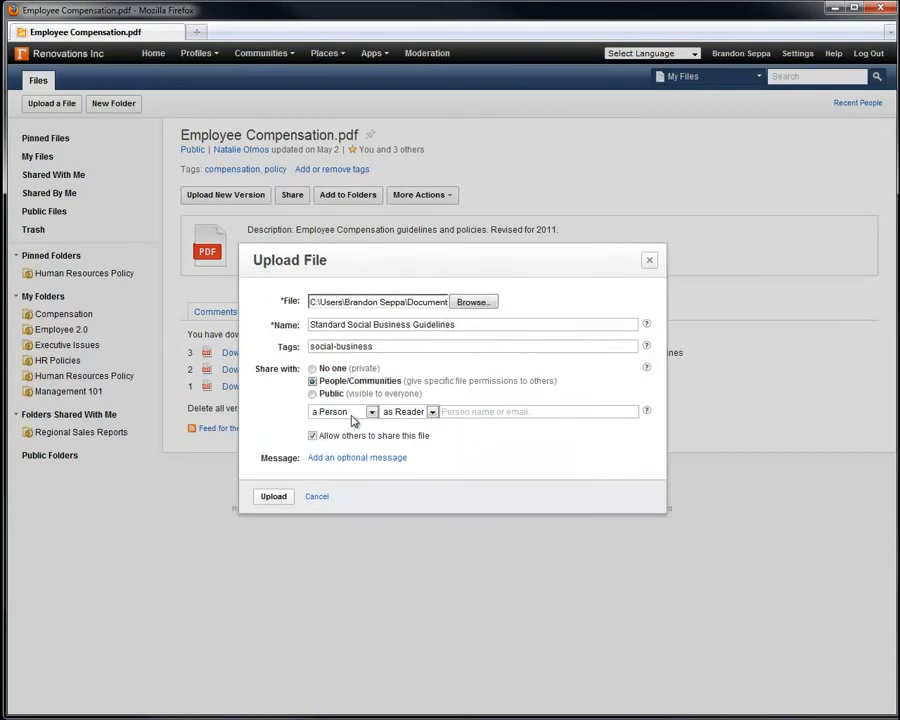
{"action": "left_click", "coordinate": [351, 414]}
{"action": "left_click", "coordinate": [335, 432]}
{"action": "left_click", "coordinate": [454, 411]}
{"action": "type", "text": "Huma"}
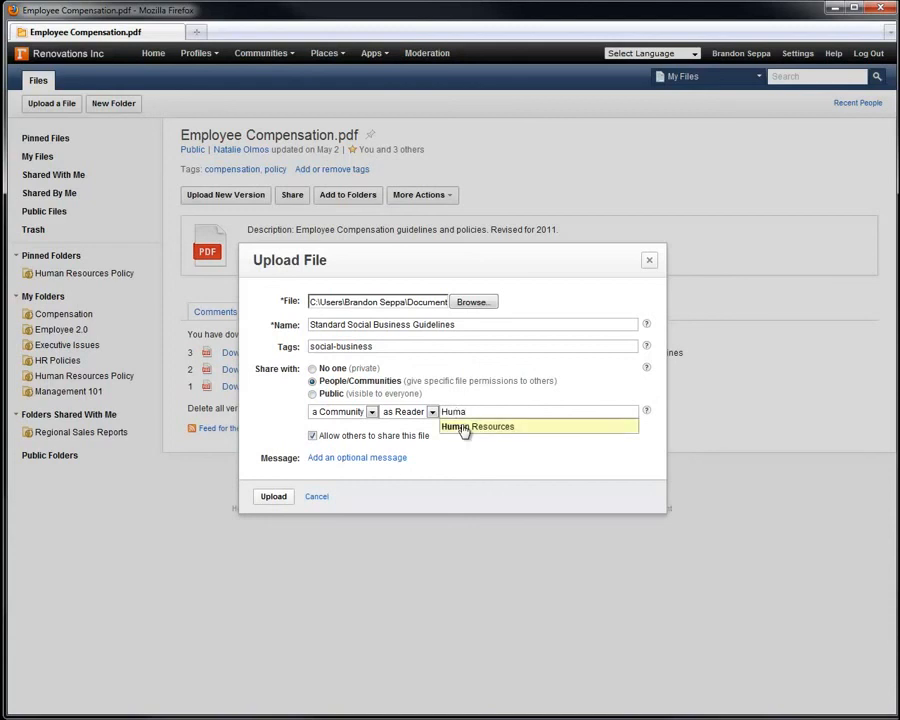
{"action": "left_click", "coordinate": [462, 427]}
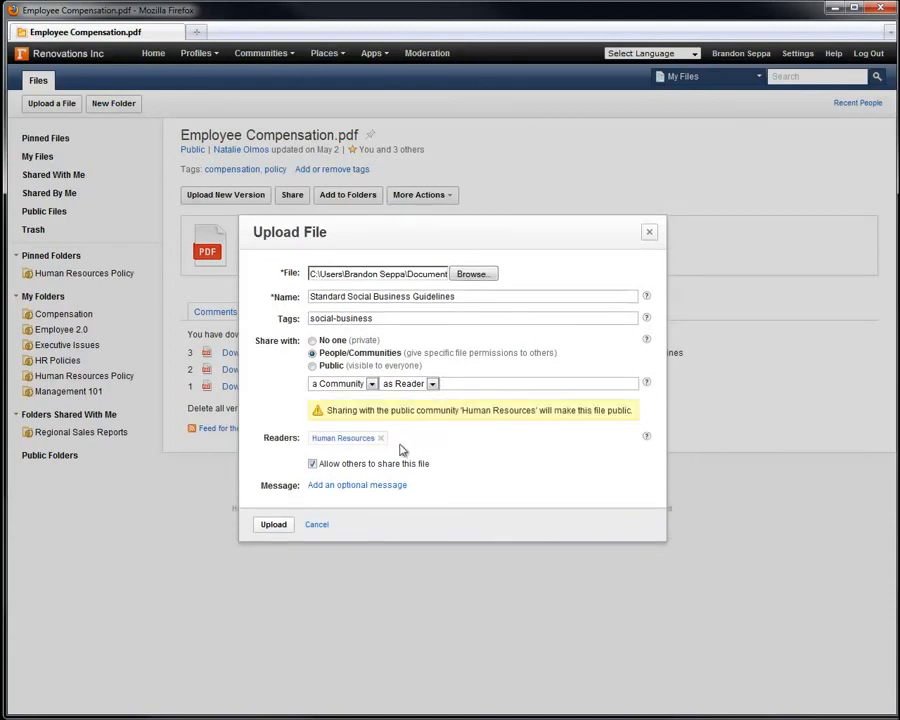
{"action": "left_click", "coordinate": [275, 525]}
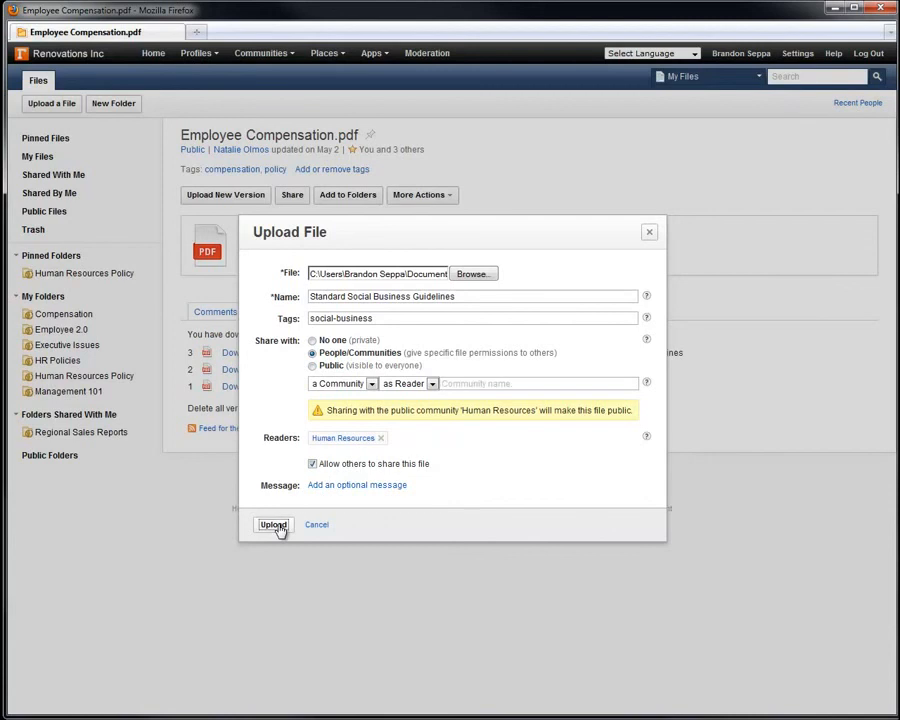